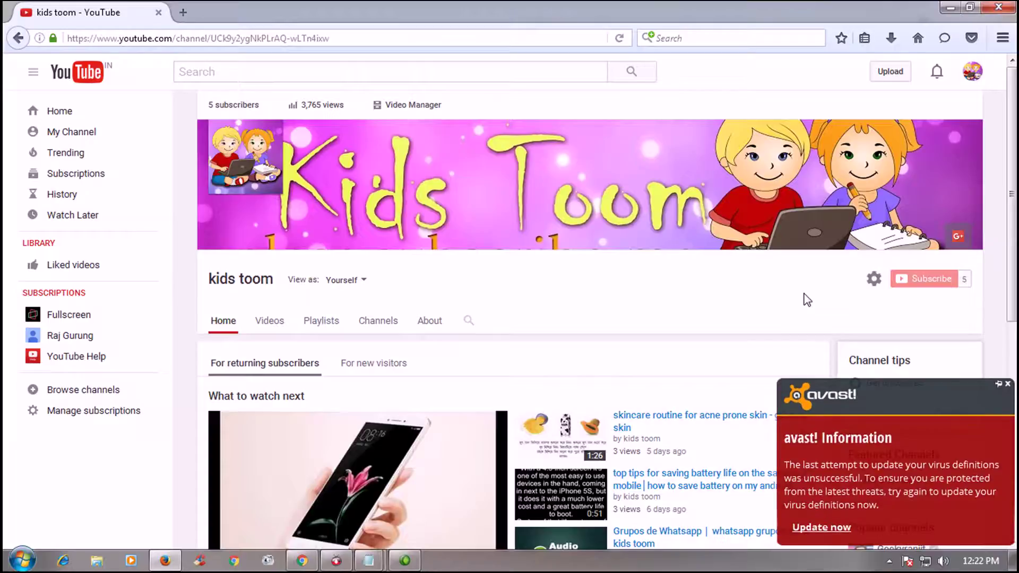
- Dismiss the antivirus notice and open Adobe Photoshop 7.0
click(1007, 384)
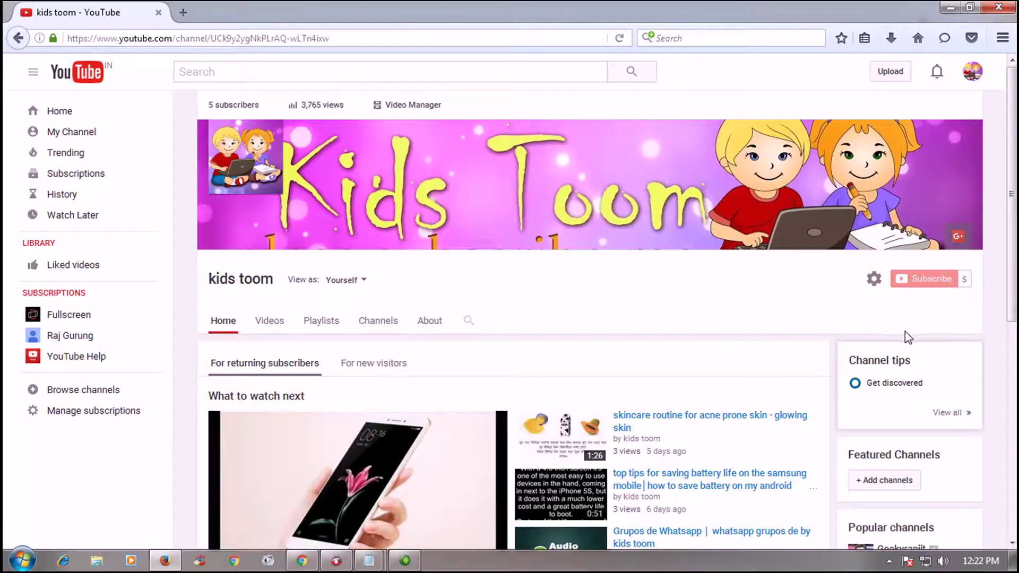
click(21, 561)
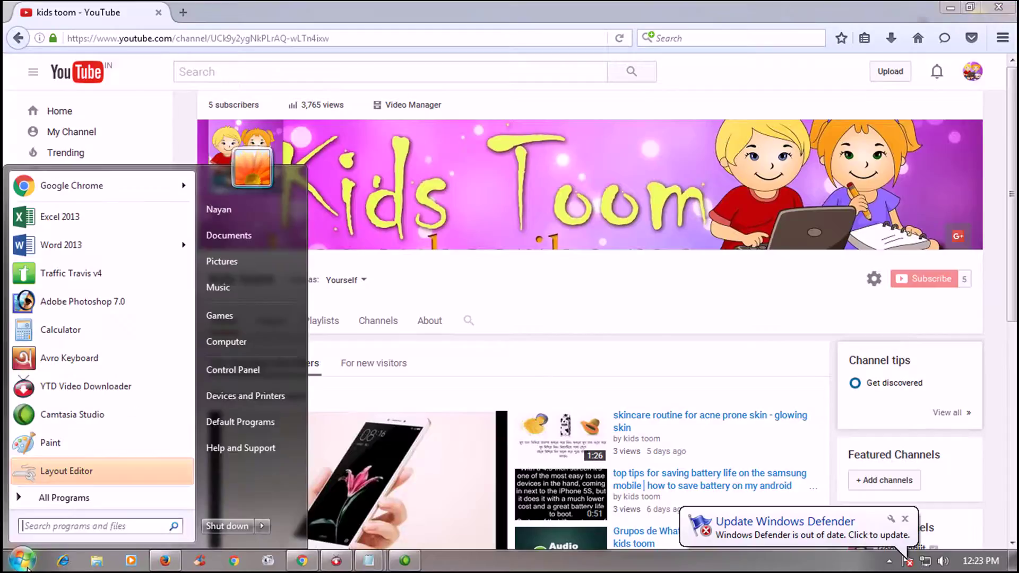
click(91, 302)
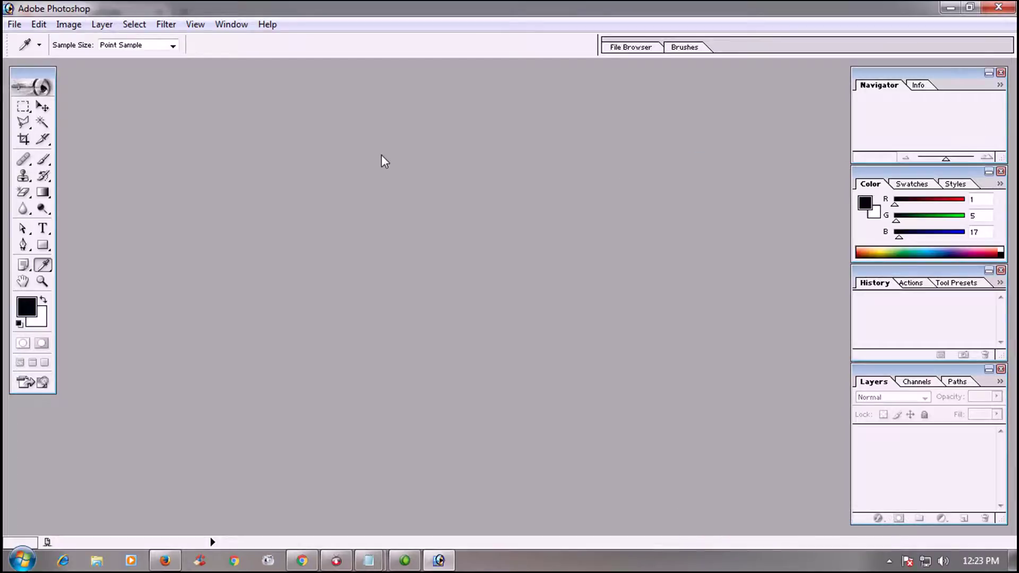
- Create a white 1280 x 768 pixel RGB document at 300 pixels/inch and reposition its window in the workspace
click(16, 26)
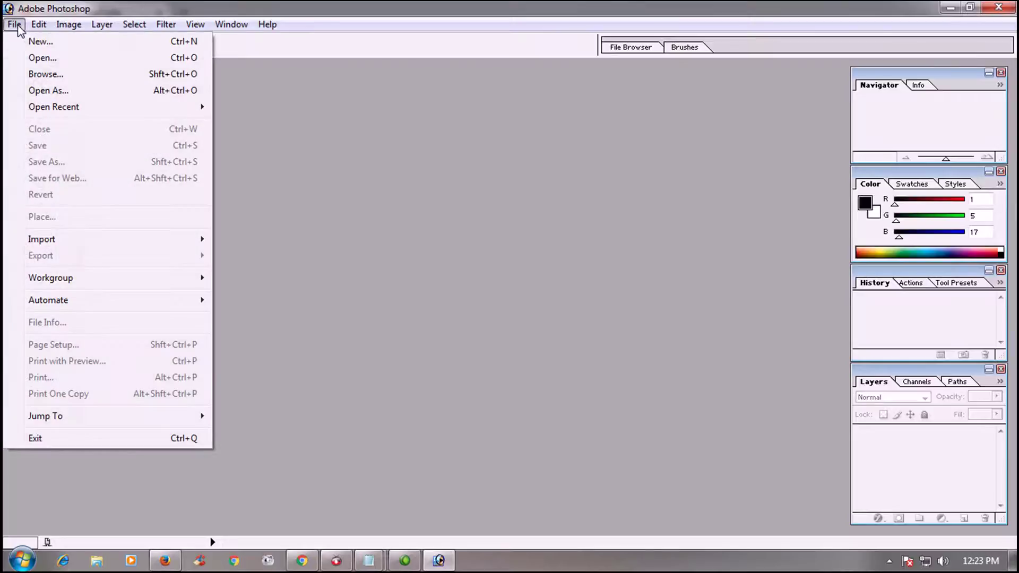
click(39, 43)
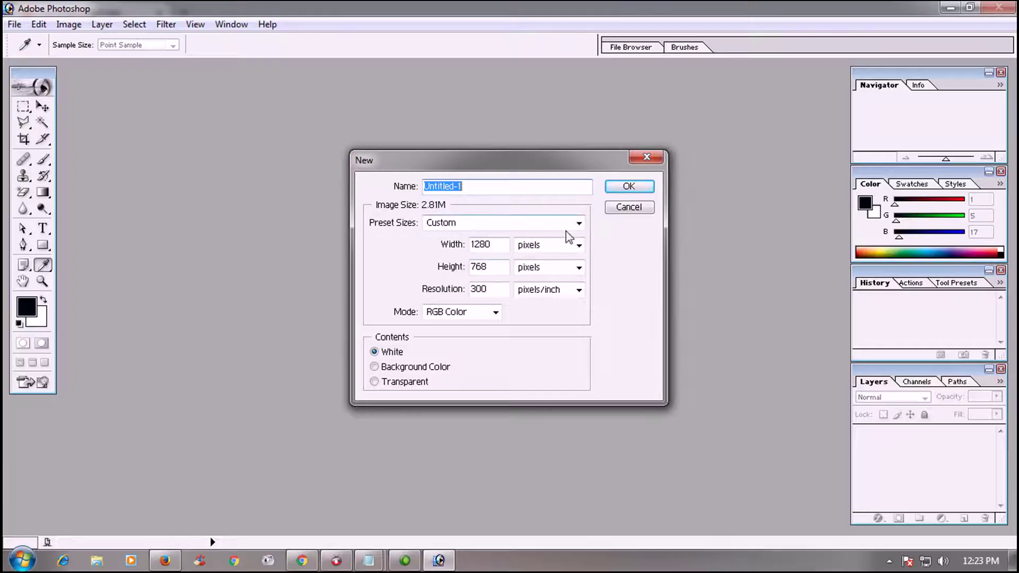
drag(472, 245, 508, 271)
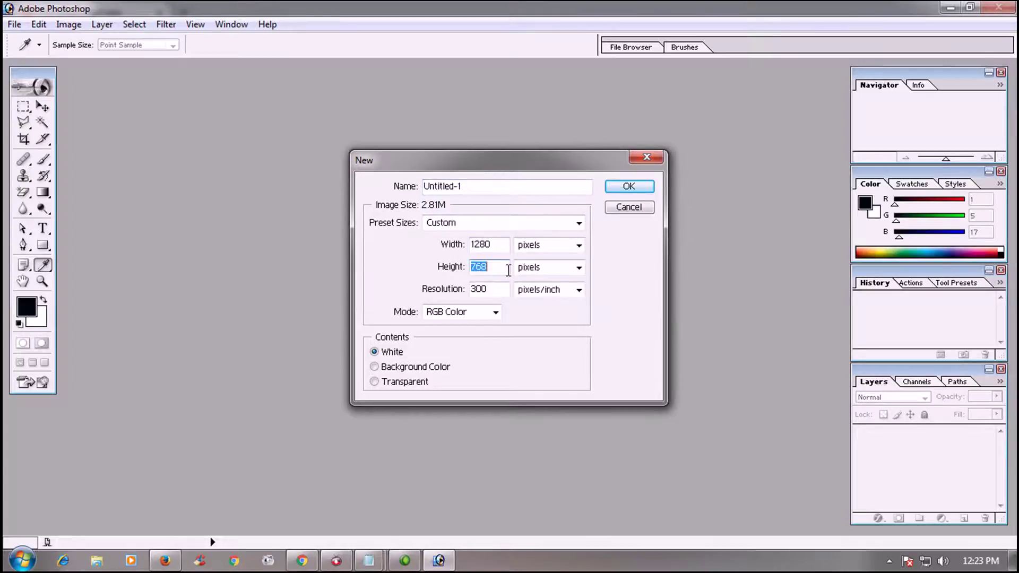
drag(496, 244, 467, 244)
click(500, 246)
click(628, 187)
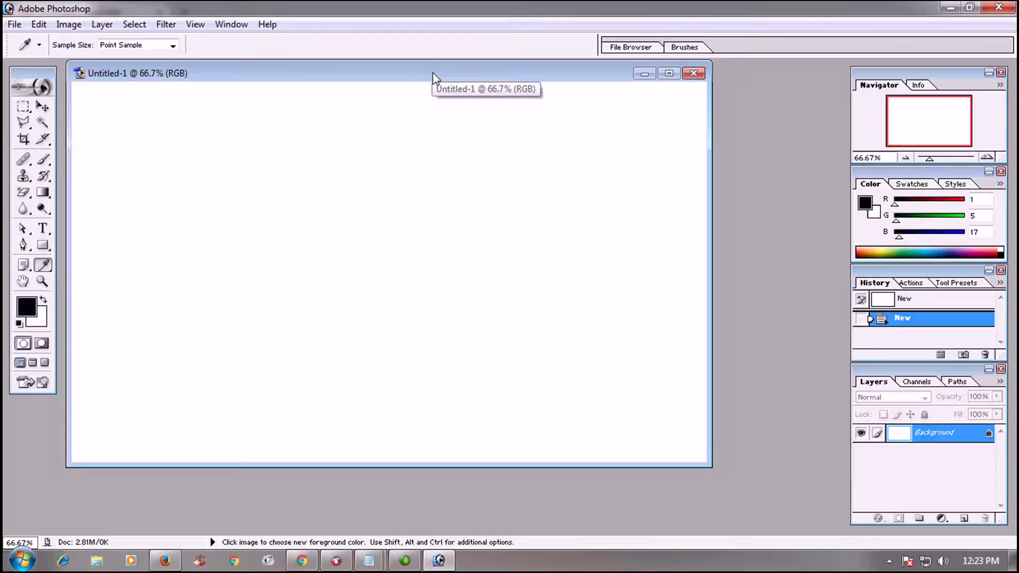
drag(616, 79, 641, 90)
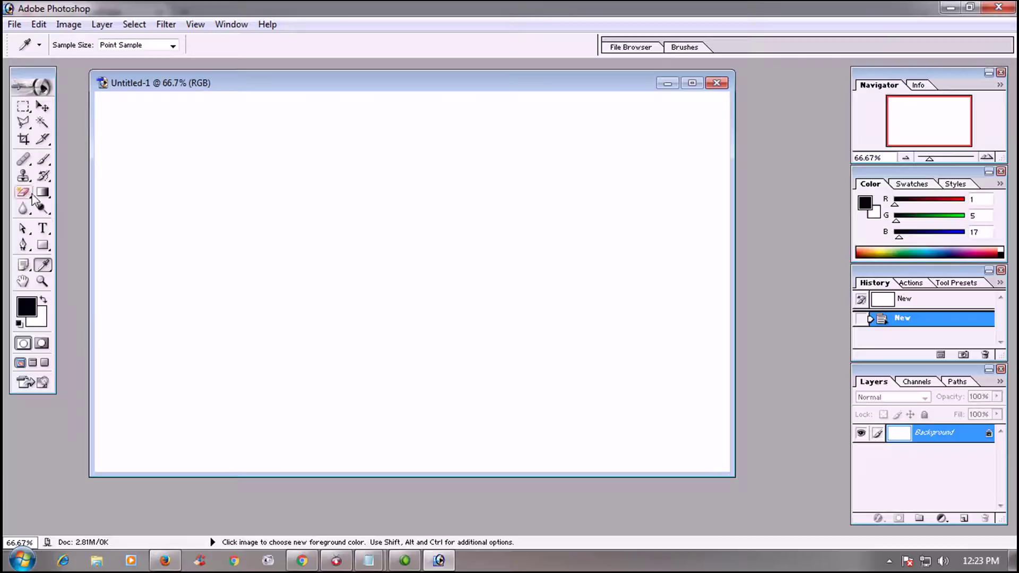
- Add a new layer and fill it with the light blue foreground colour 37C6EA
click(965, 520)
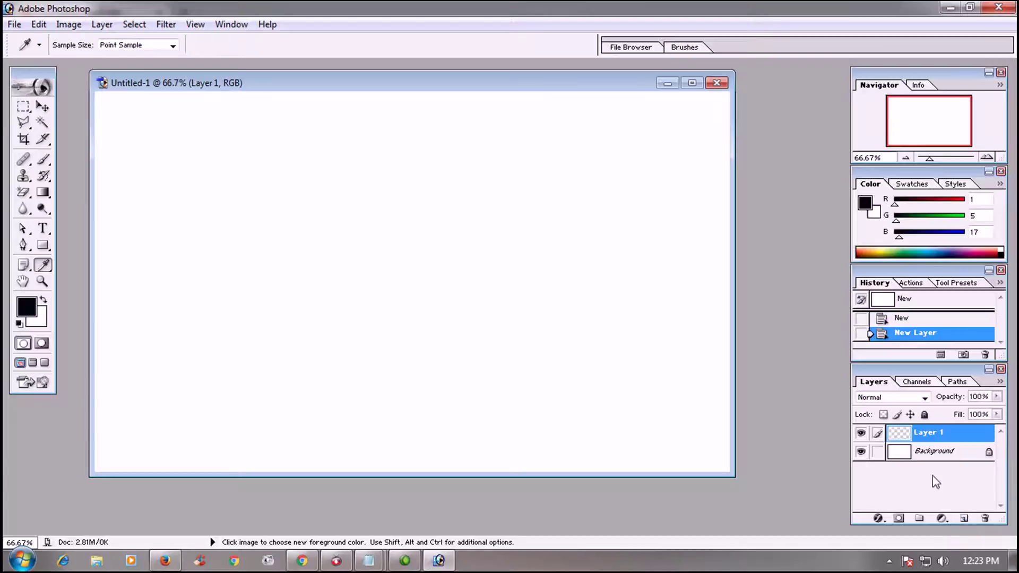
click(26, 307)
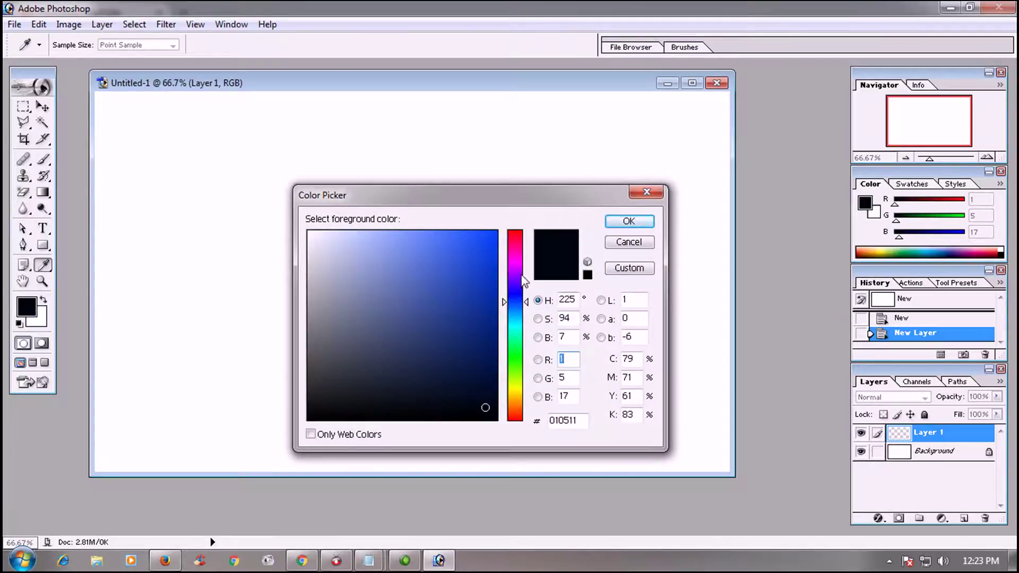
click(519, 319)
mouse_move(471, 282)
mouse_down()
mouse_move(414, 234)
mouse_move(445, 233)
mouse_move(453, 249)
mouse_up()
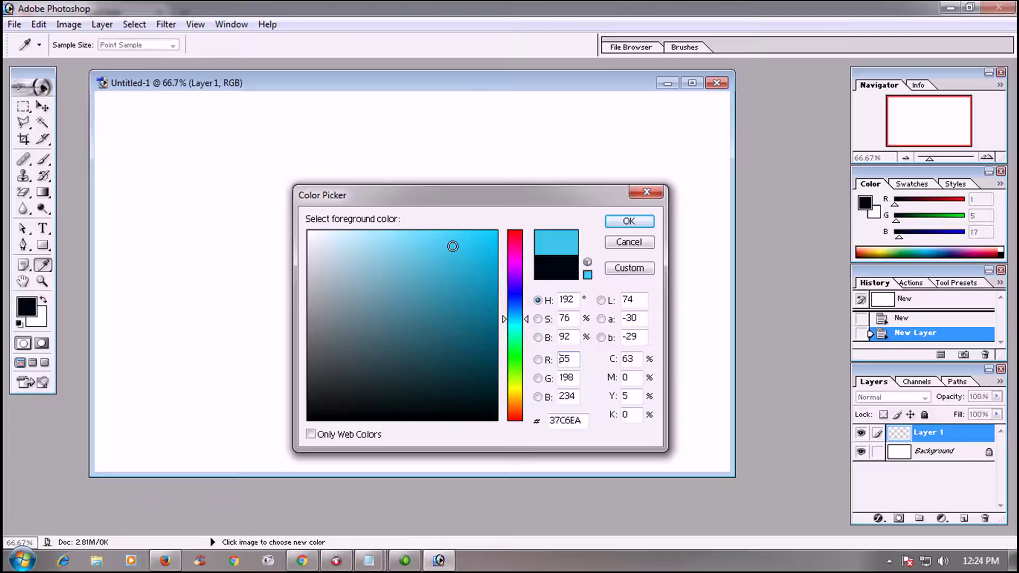
click(629, 222)
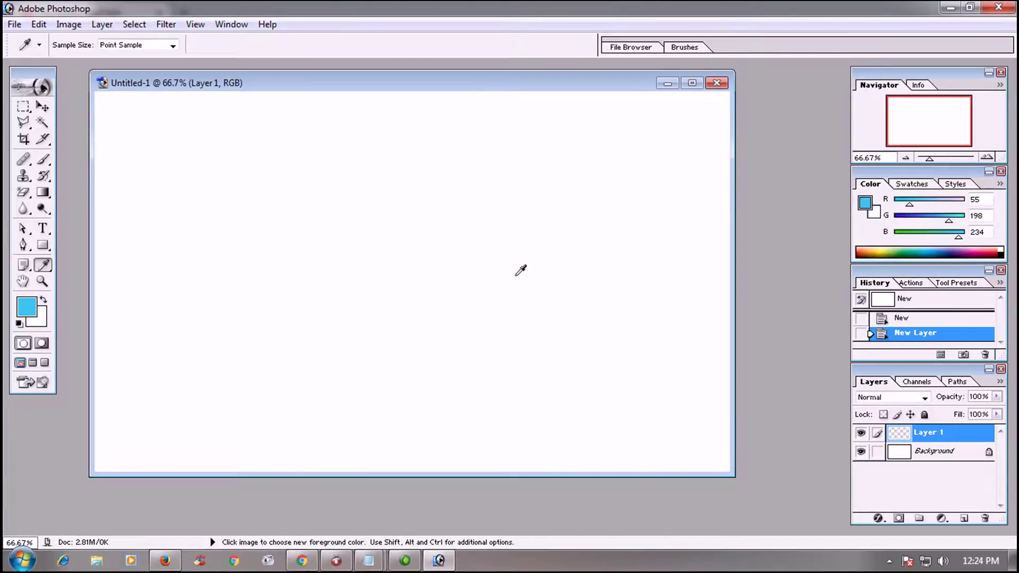
key(alt)
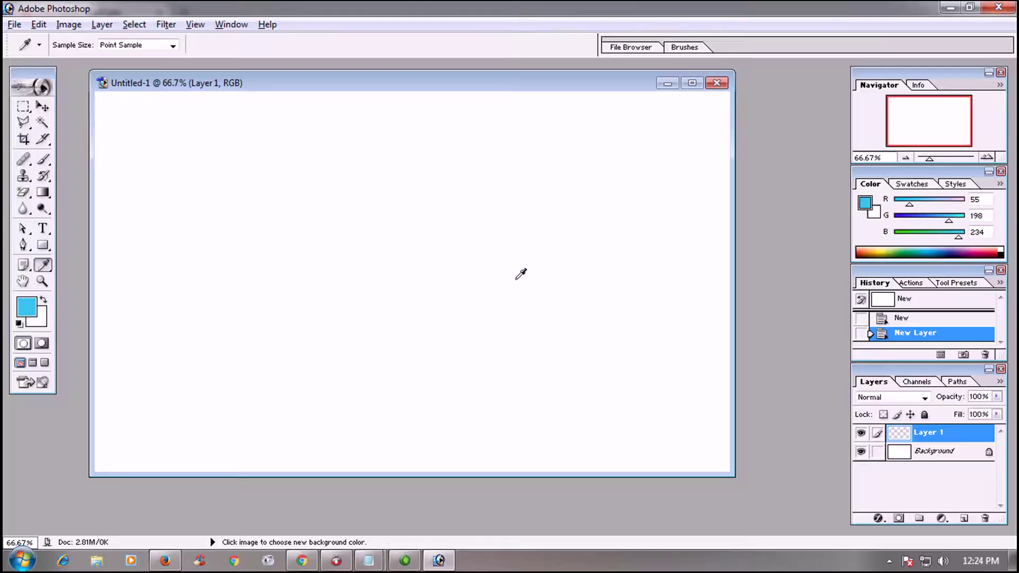
key(alt+BackSpace)
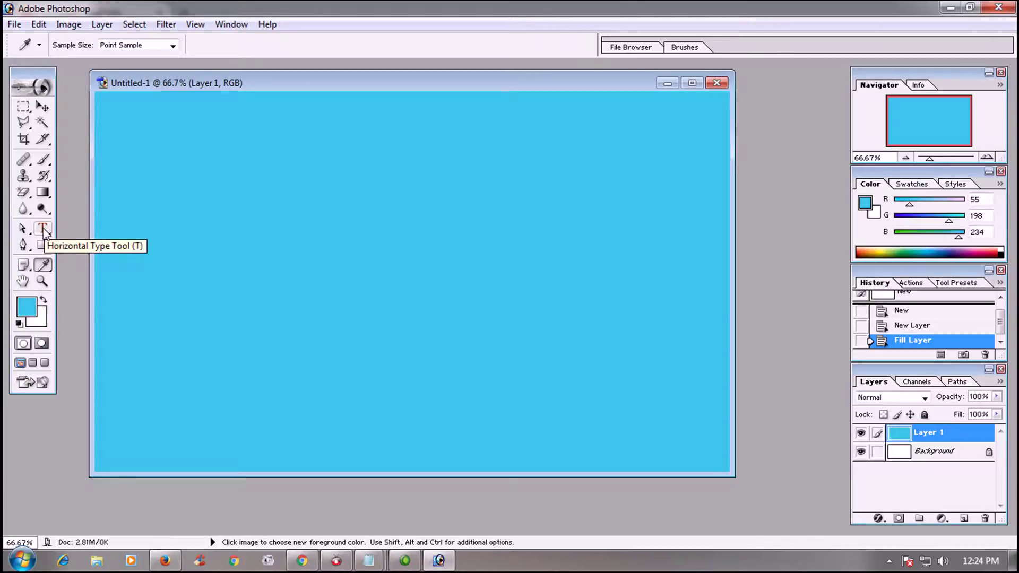
- Add the text "How to" in white Arial Bold at 18.19 pt near the canvas's upper left corner
click(44, 230)
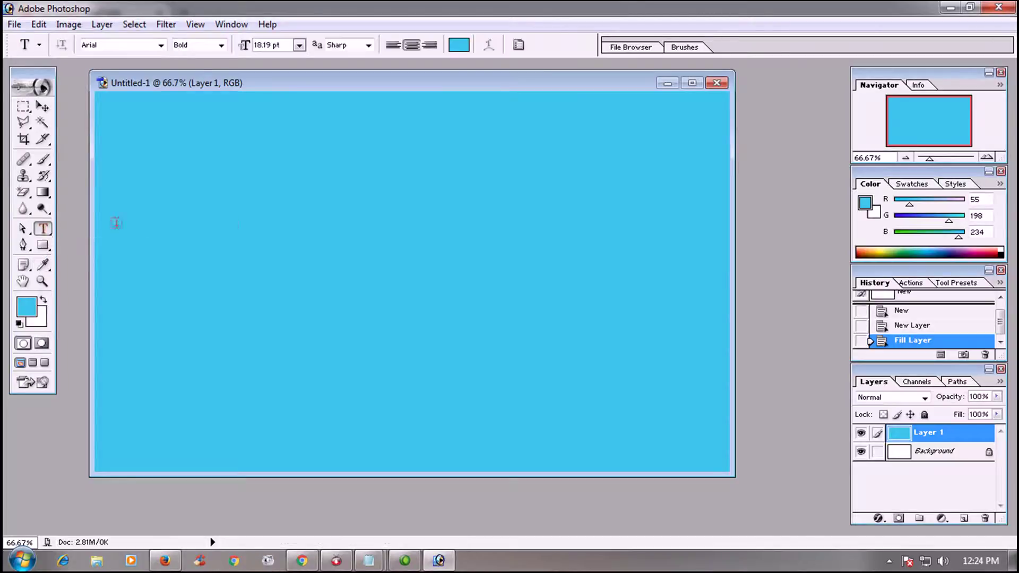
click(185, 178)
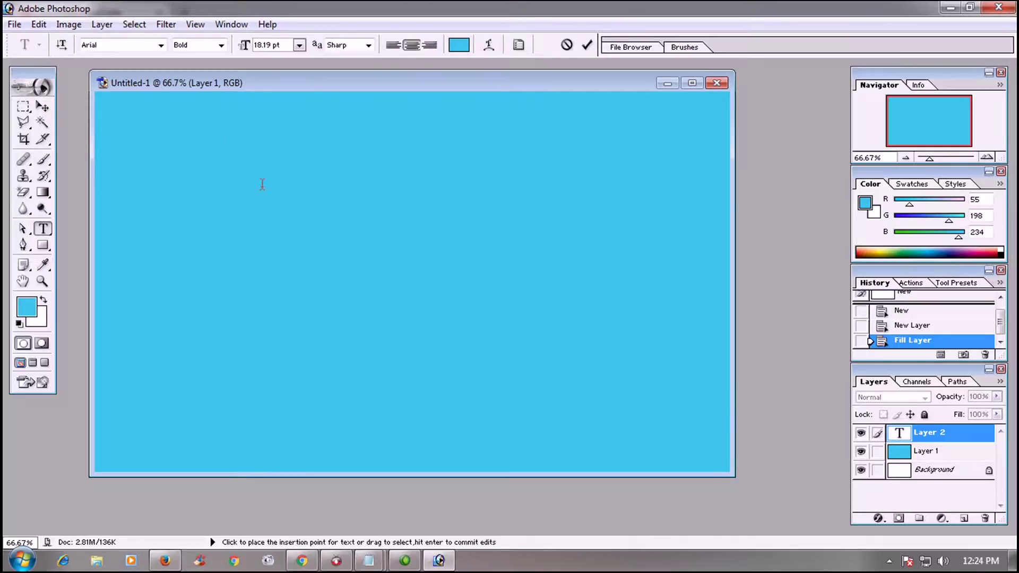
drag(246, 184, 166, 176)
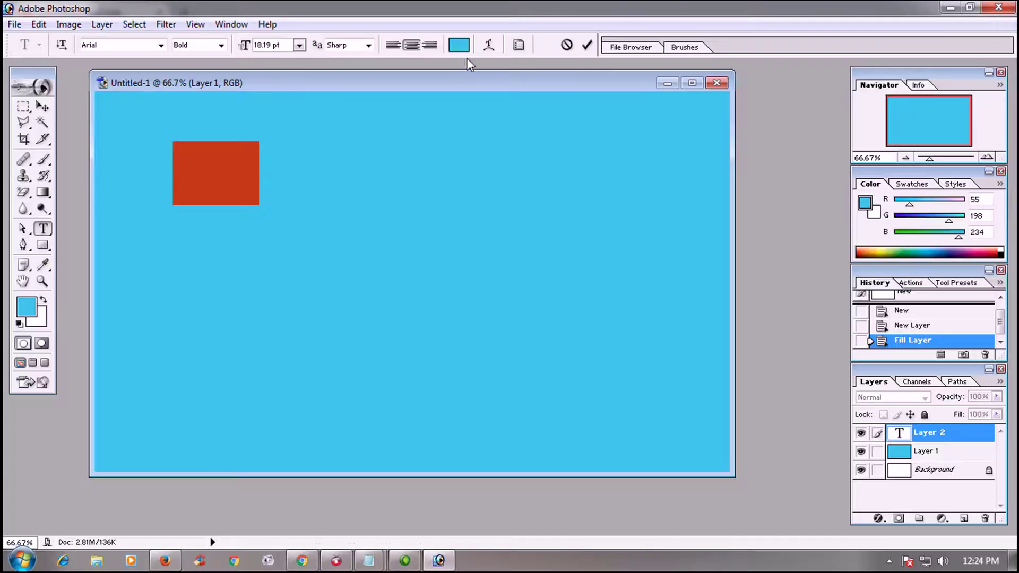
click(459, 45)
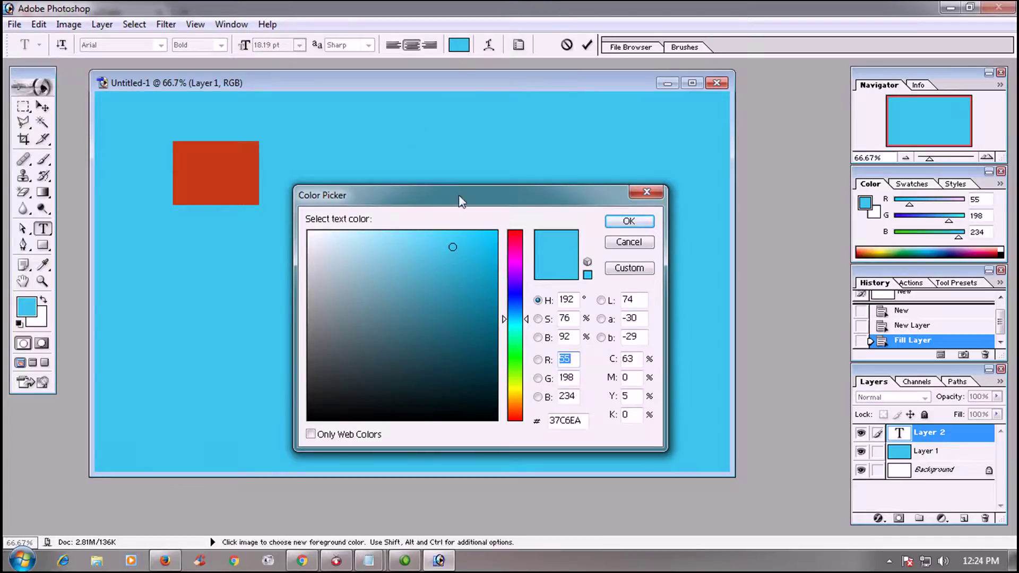
click(307, 234)
click(627, 222)
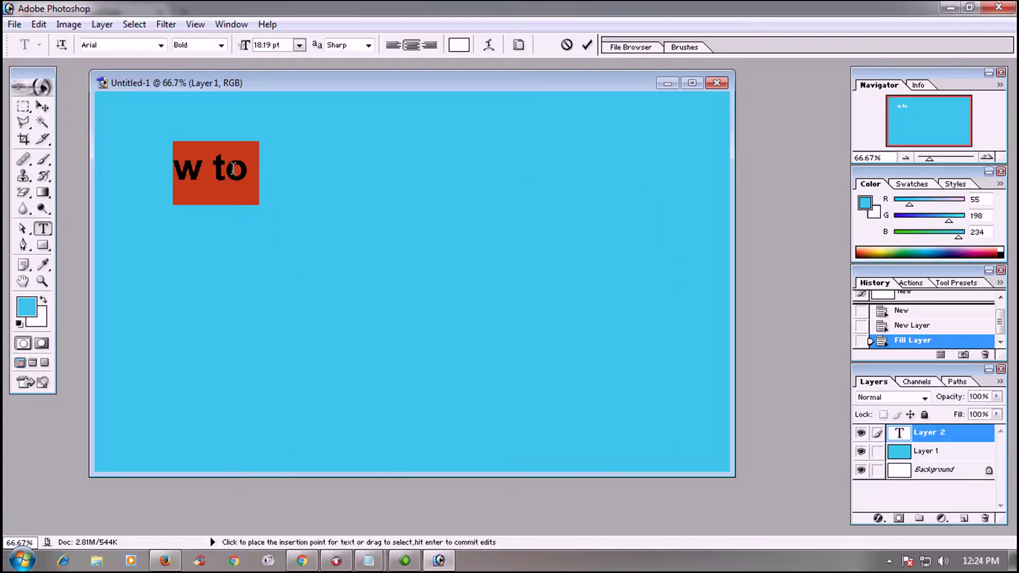
click(250, 170)
drag(249, 170, 121, 162)
click(459, 45)
click(644, 222)
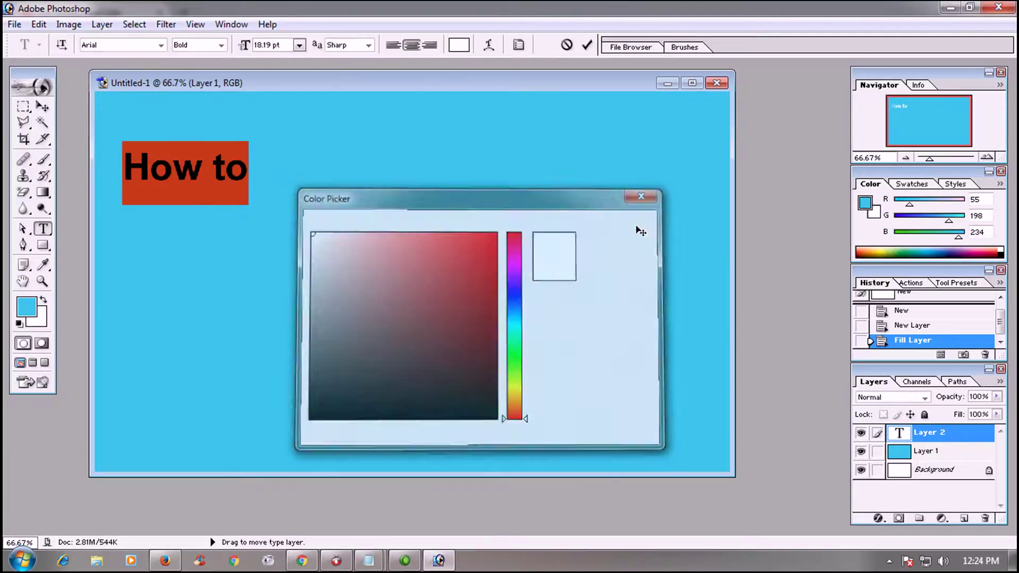
click(42, 108)
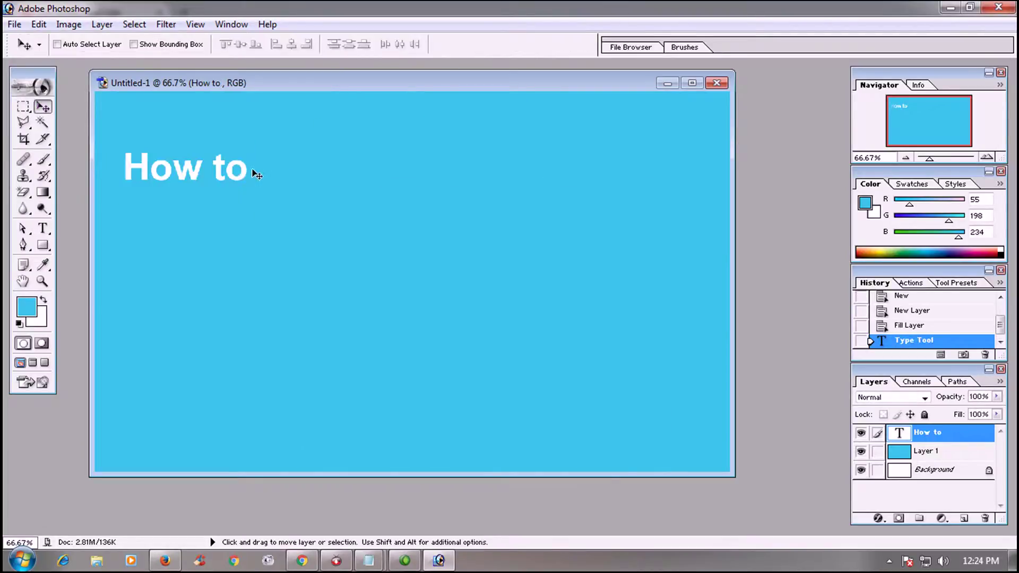
- Extend the "How to" text with "create youtube custom create youtube thumbnail"
click(43, 230)
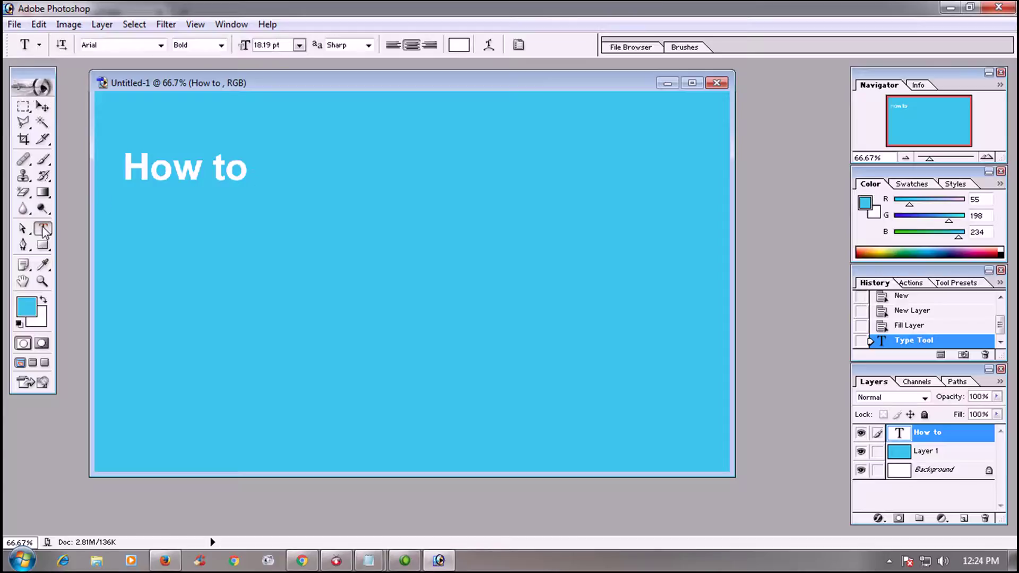
click(247, 173)
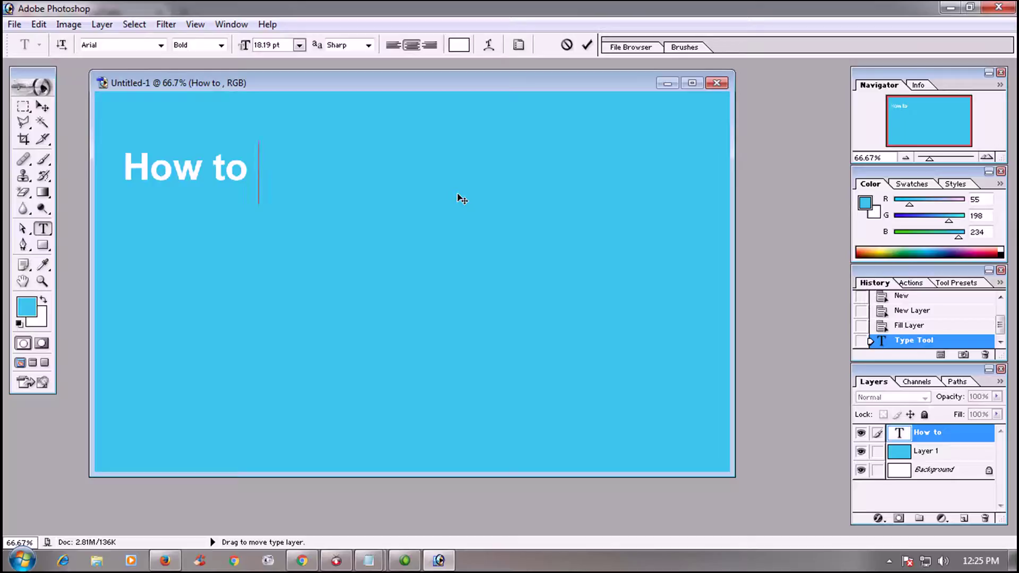
text(ct)
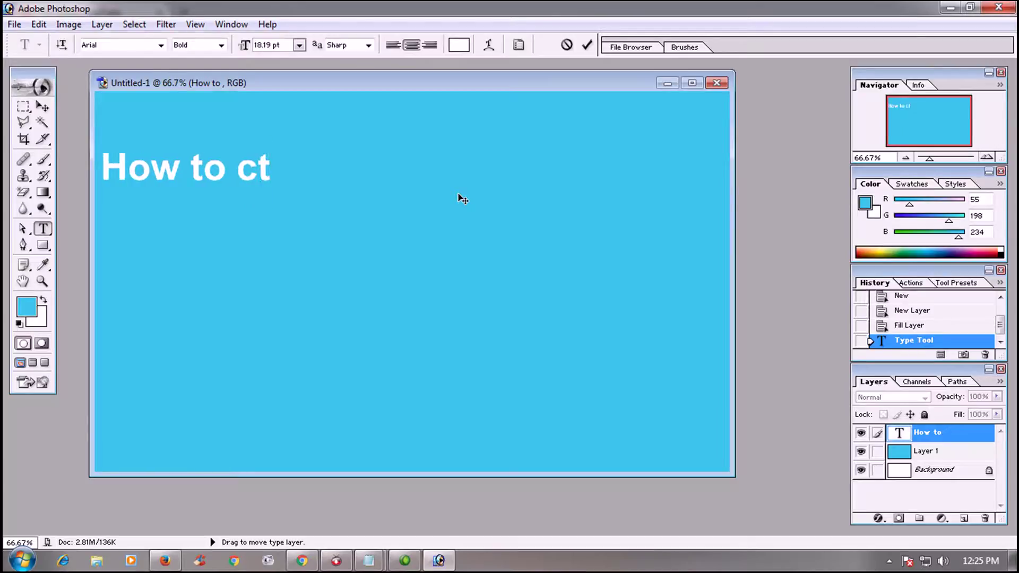
key(BackSpace)
text(reate)
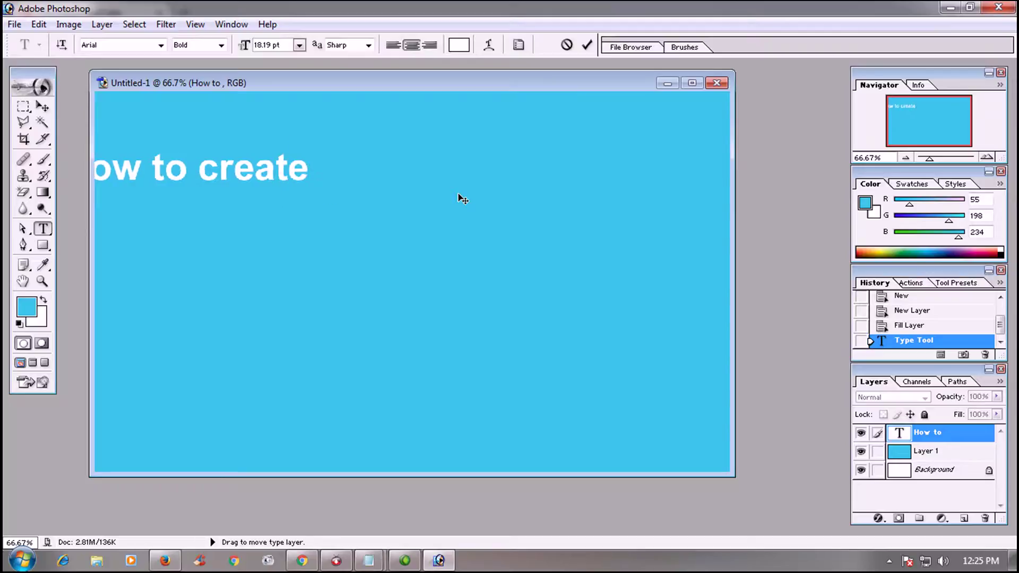
text( y)
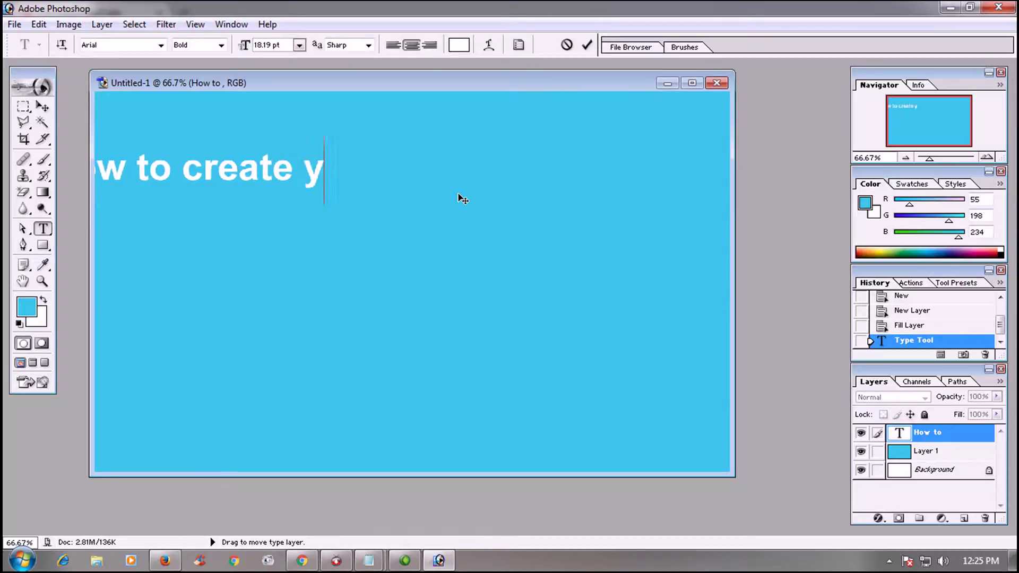
text(outub)
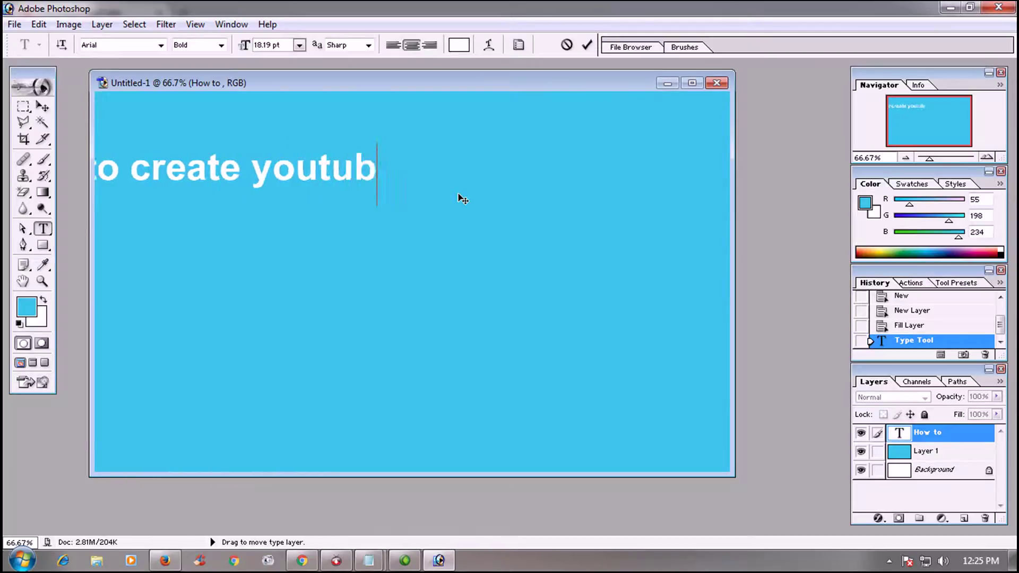
text(e c)
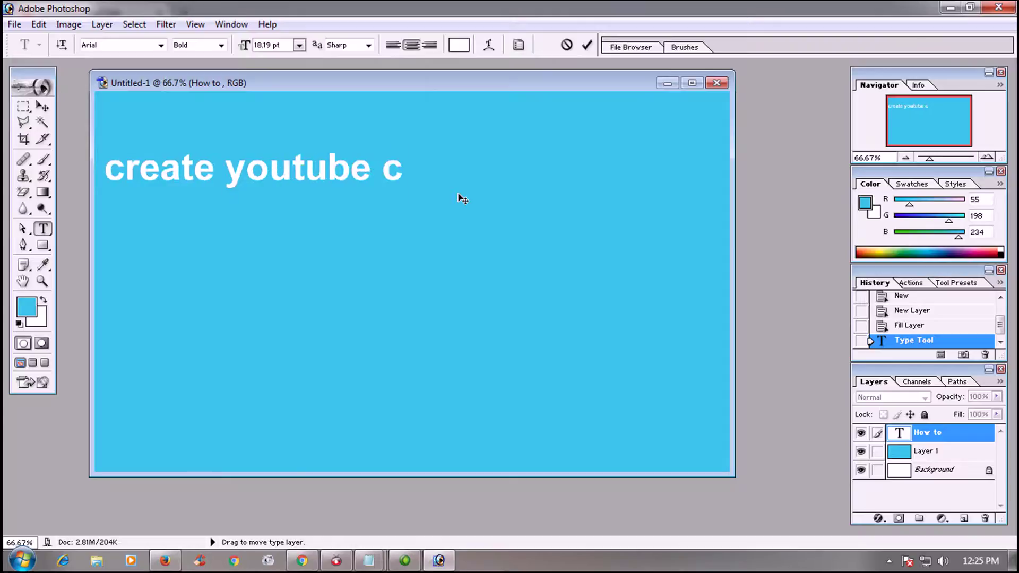
text(us)
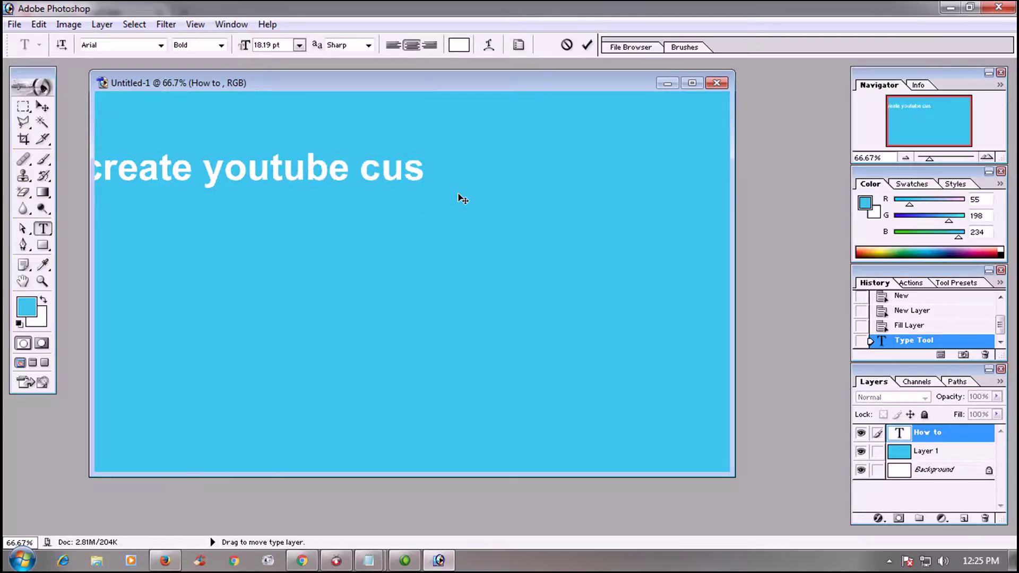
text(tom)
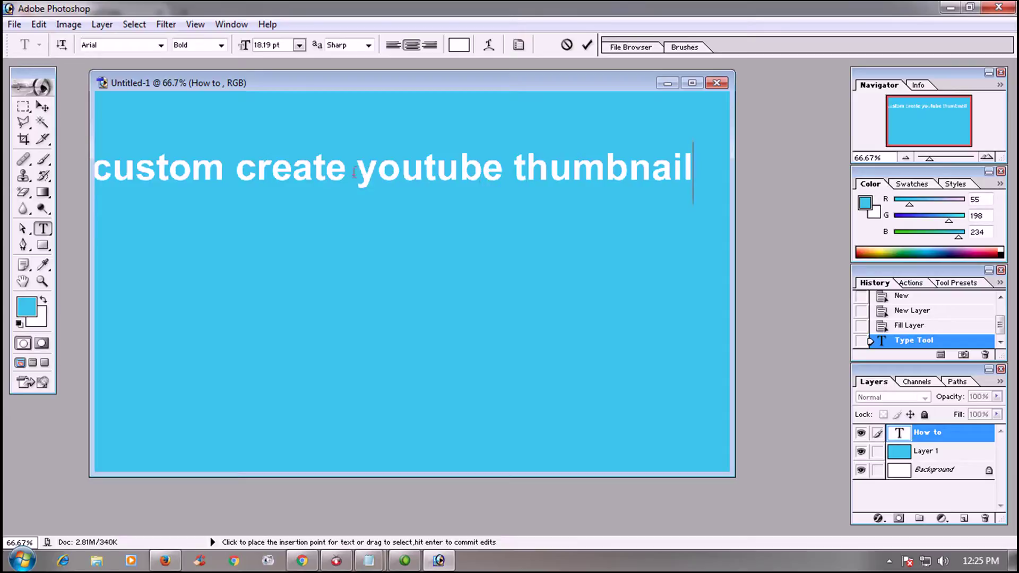
- Delete the repeated words "create youtube" before "thumbnail" and commit the text edit
drag(357, 175, 229, 180)
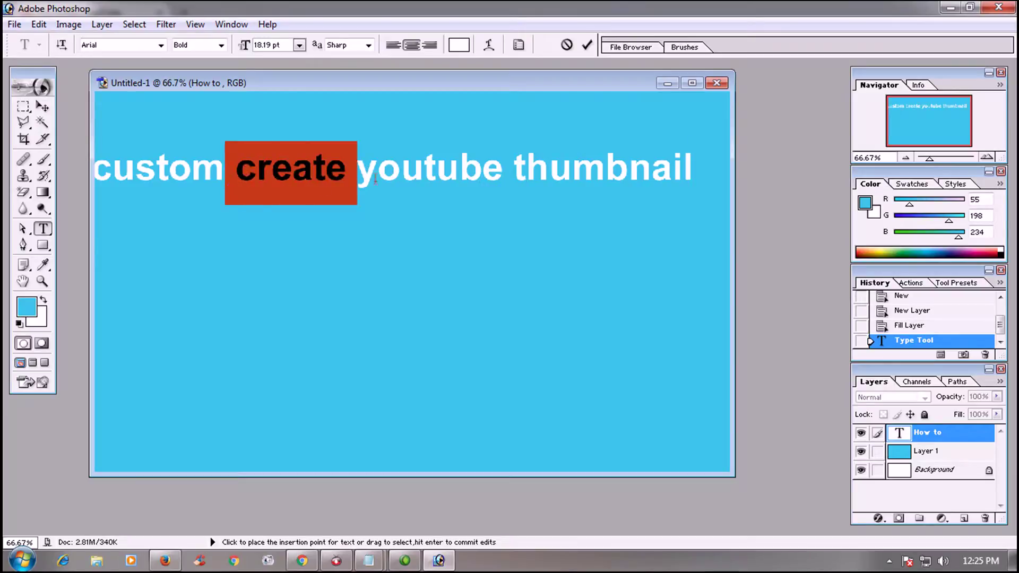
click(430, 167)
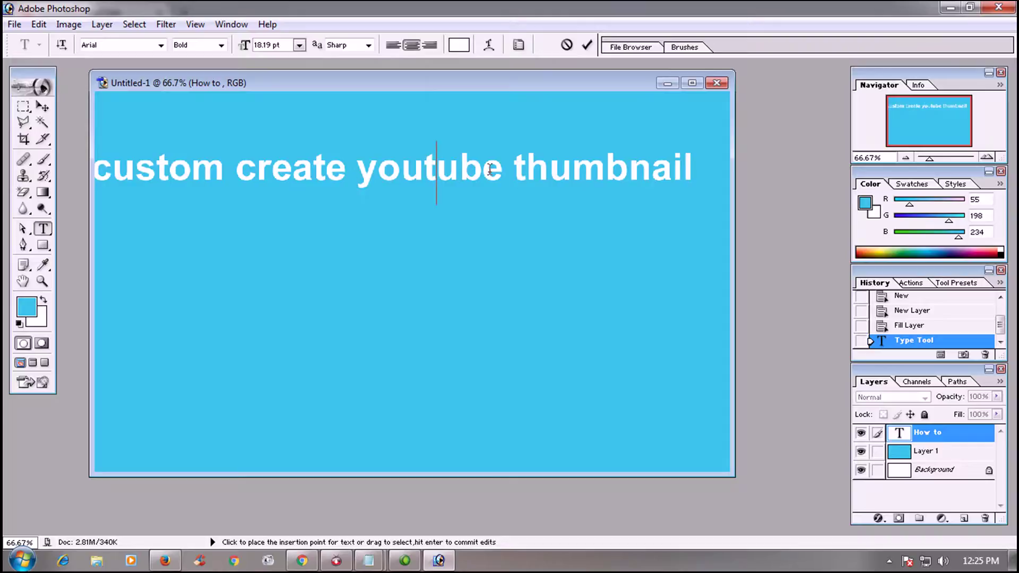
drag(505, 170, 242, 170)
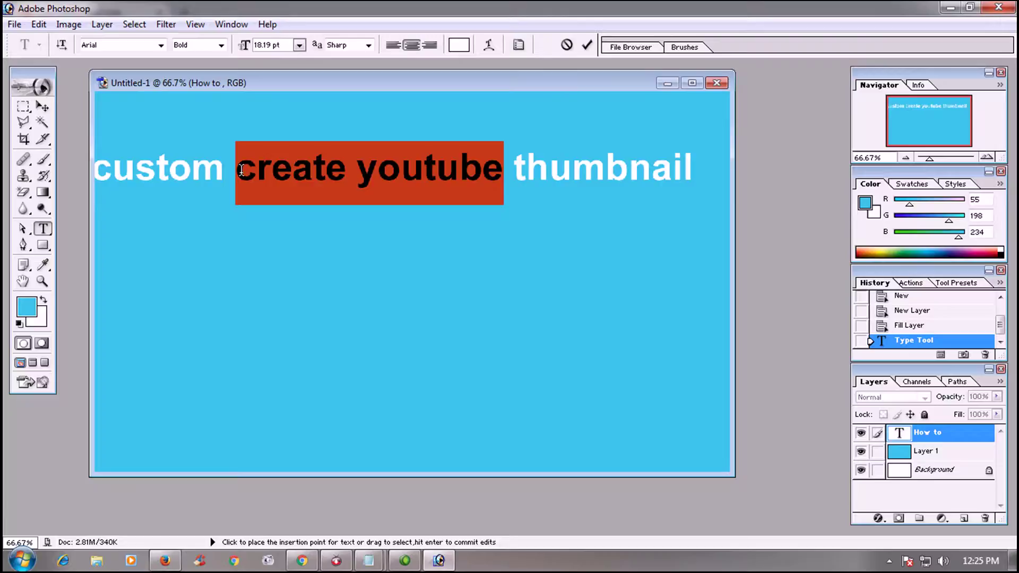
key(BackSpace)
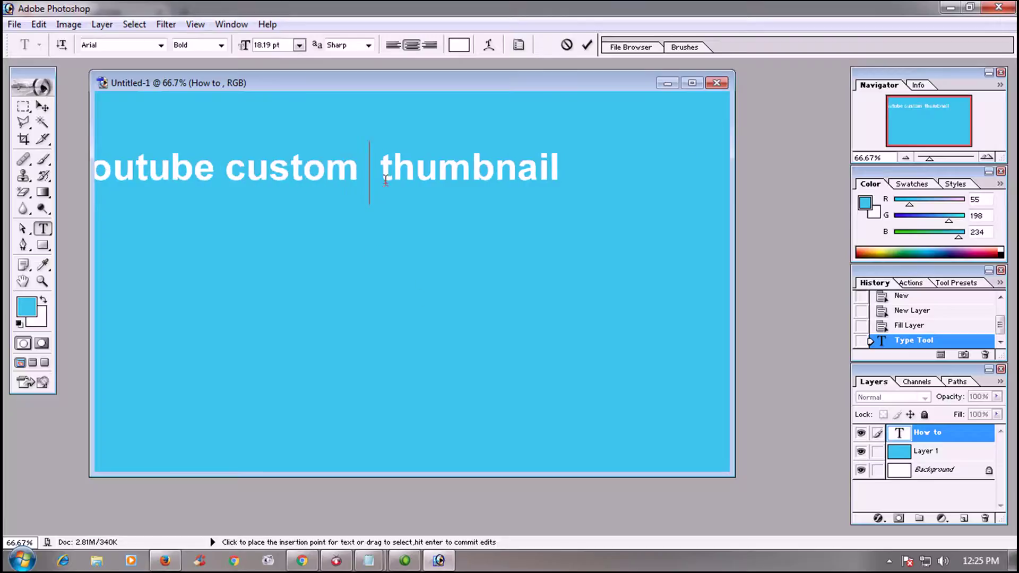
click(43, 106)
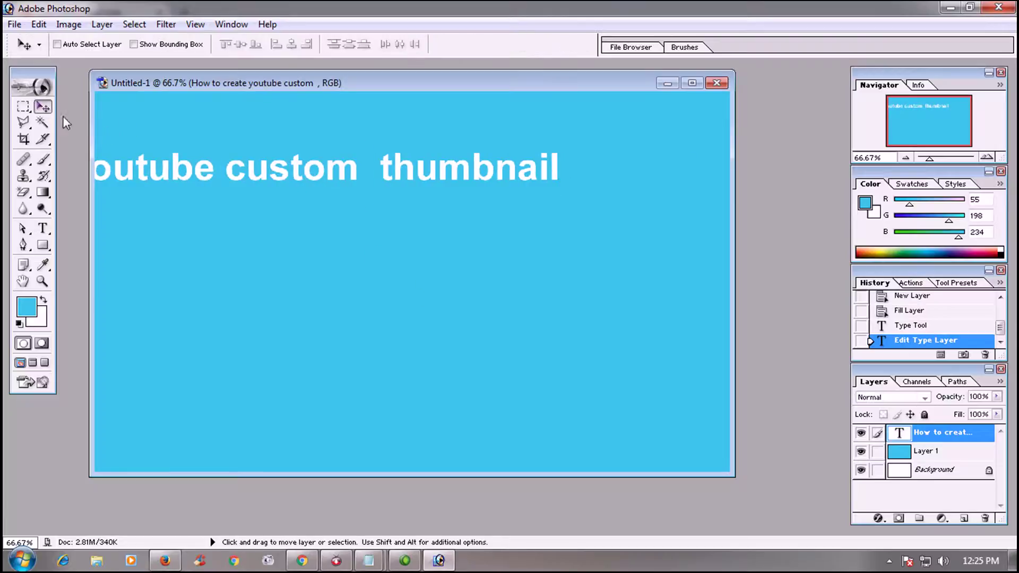
- Move the title right so it starts inside the canvas's left edge and reduce its text size to 10 pt
drag(220, 168, 516, 196)
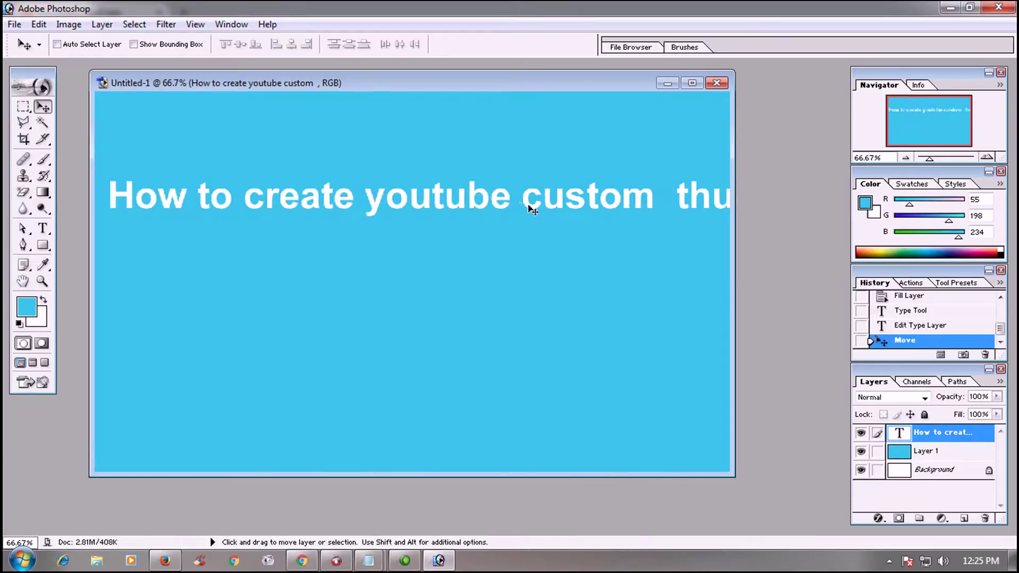
key(t)
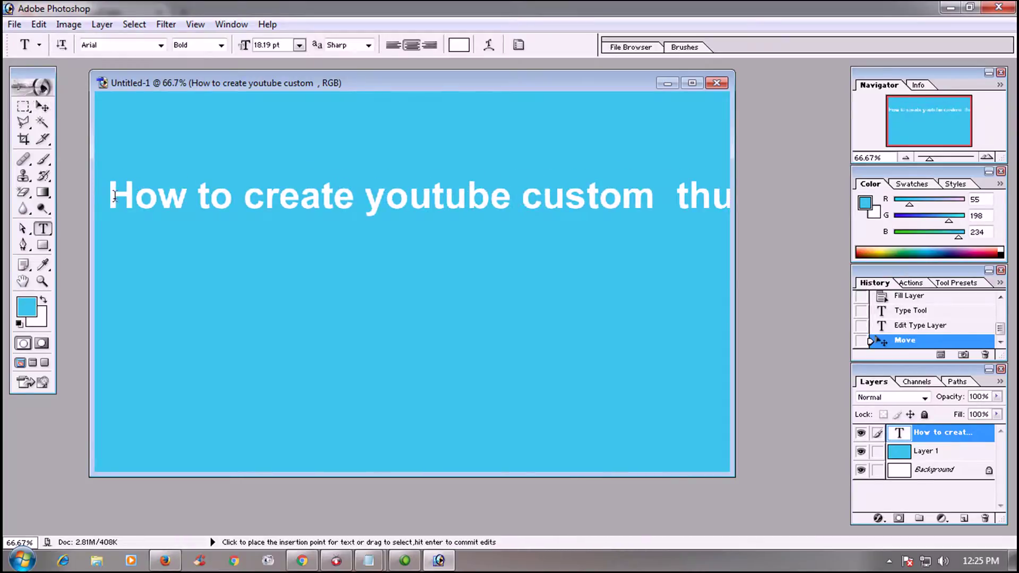
drag(109, 194, 758, 213)
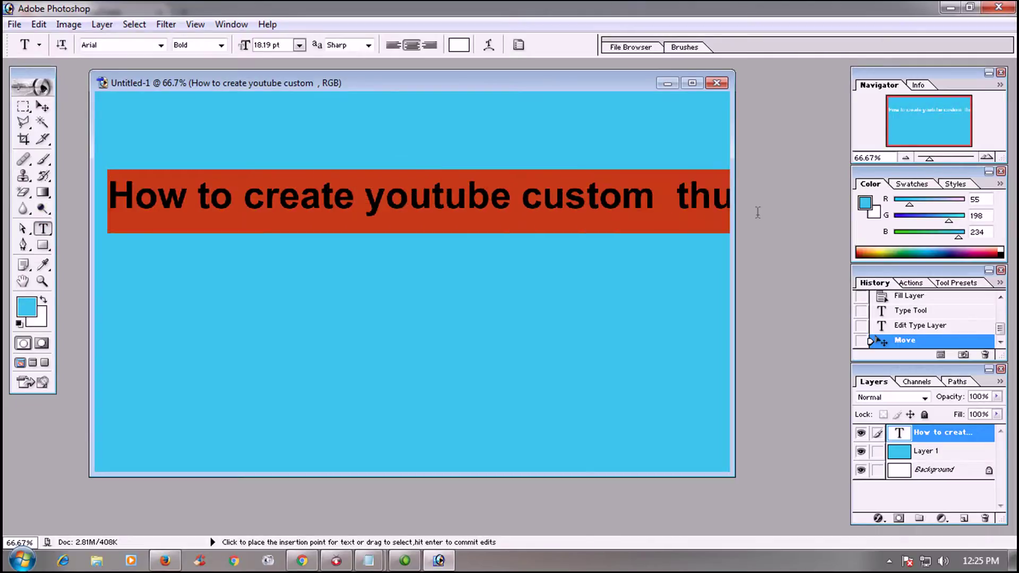
click(815, 212)
click(299, 46)
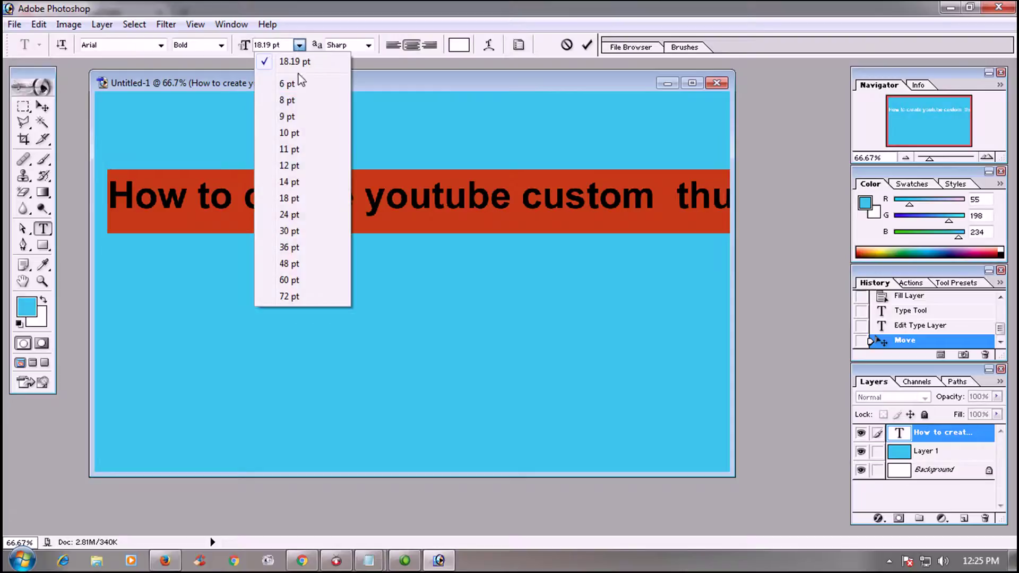
click(302, 136)
drag(700, 206, 656, 204)
click(297, 46)
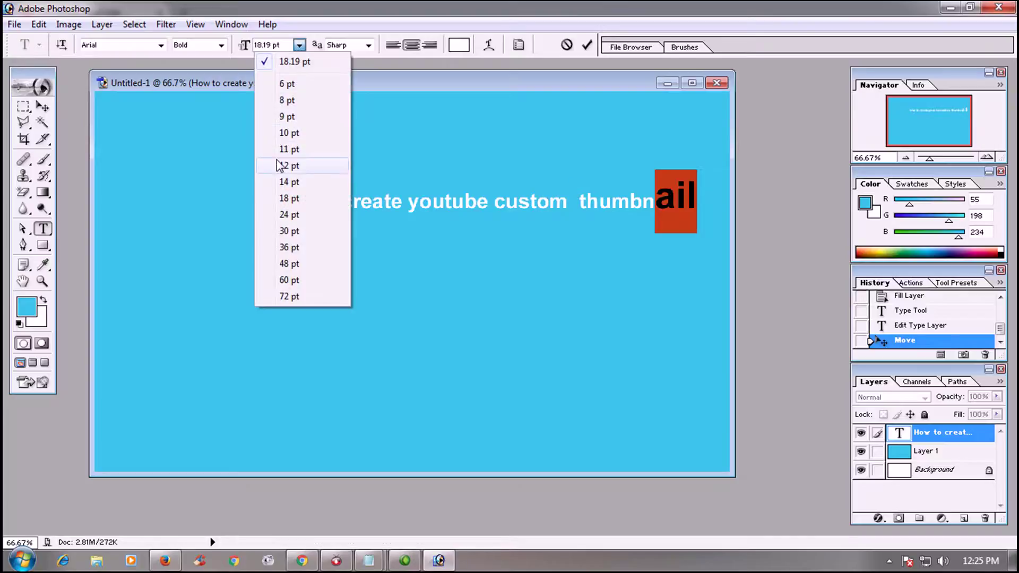
click(302, 136)
- Set the entire title to 12 pt and reposition it so it sits roughly centred across the canvas
drag(692, 214, 266, 205)
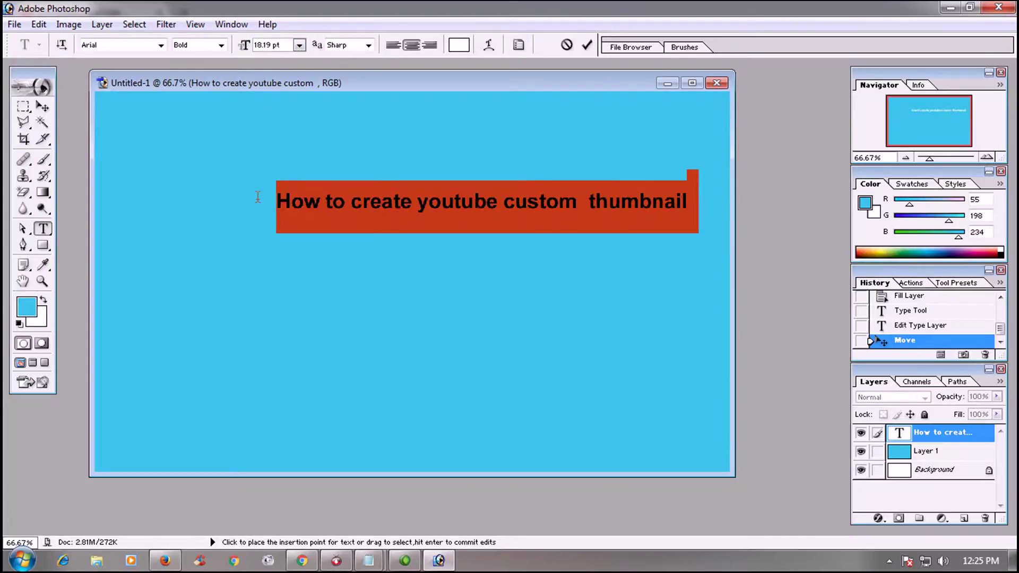
click(222, 45)
click(199, 88)
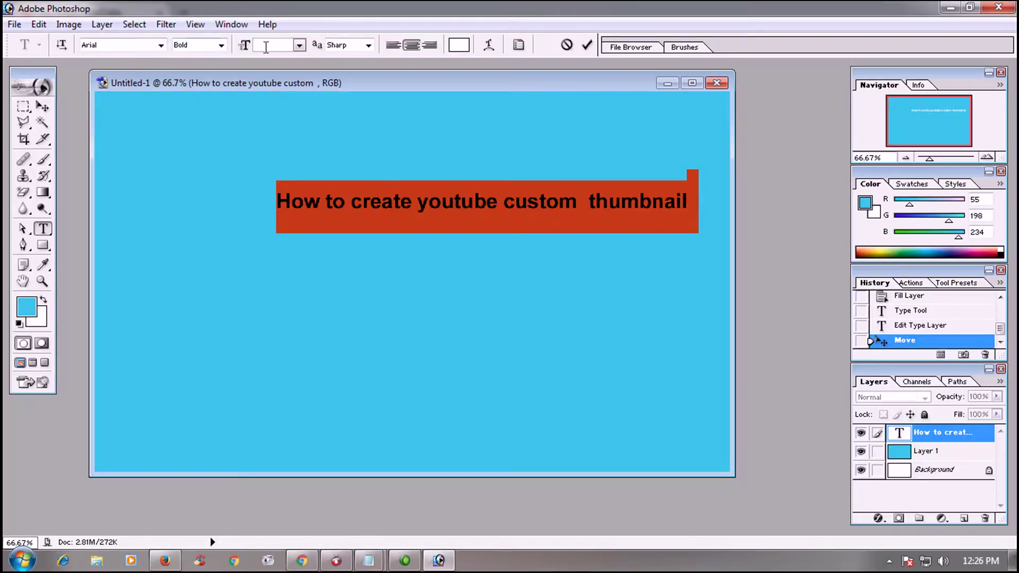
click(300, 45)
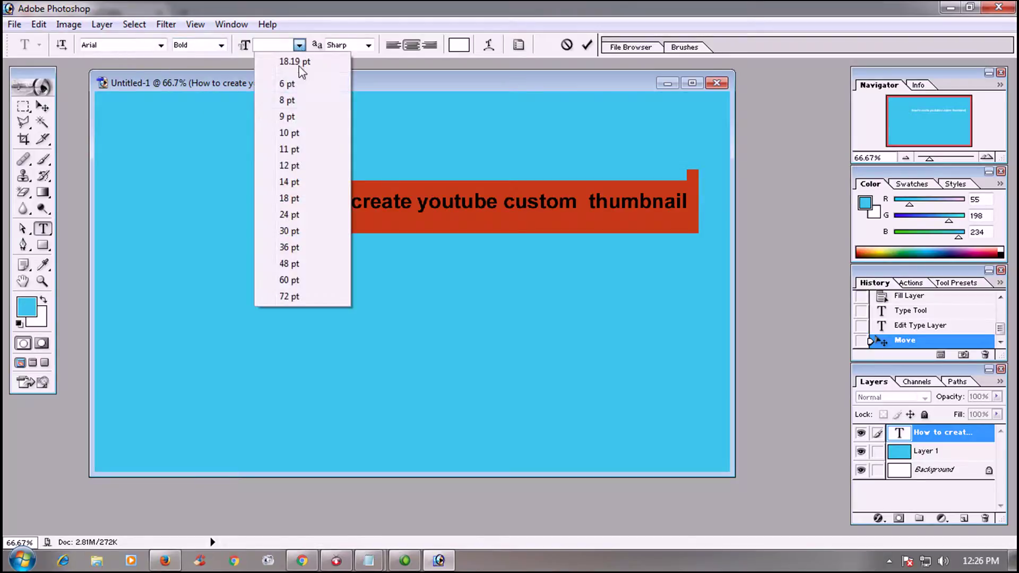
click(297, 165)
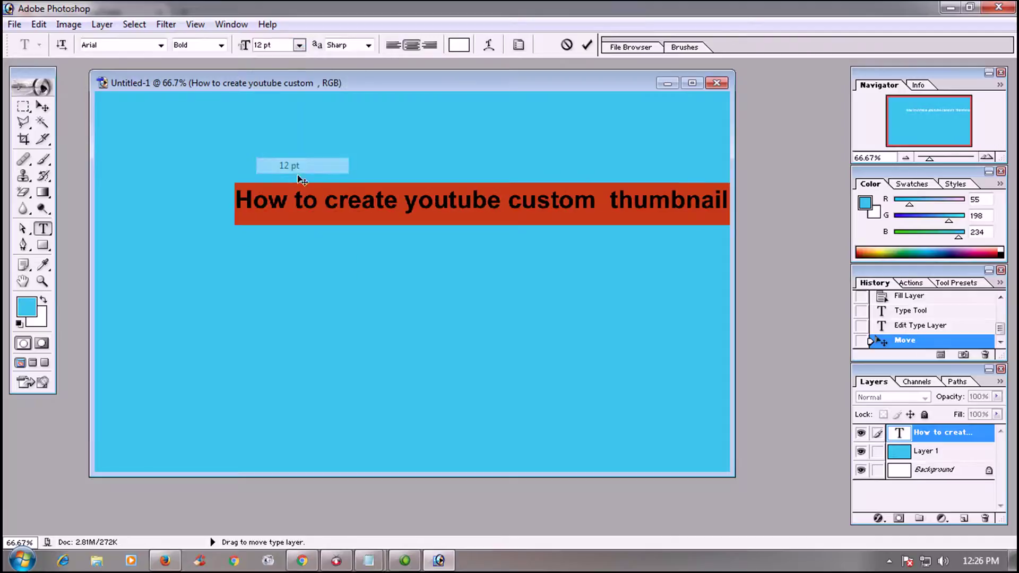
click(42, 107)
drag(378, 204, 320, 232)
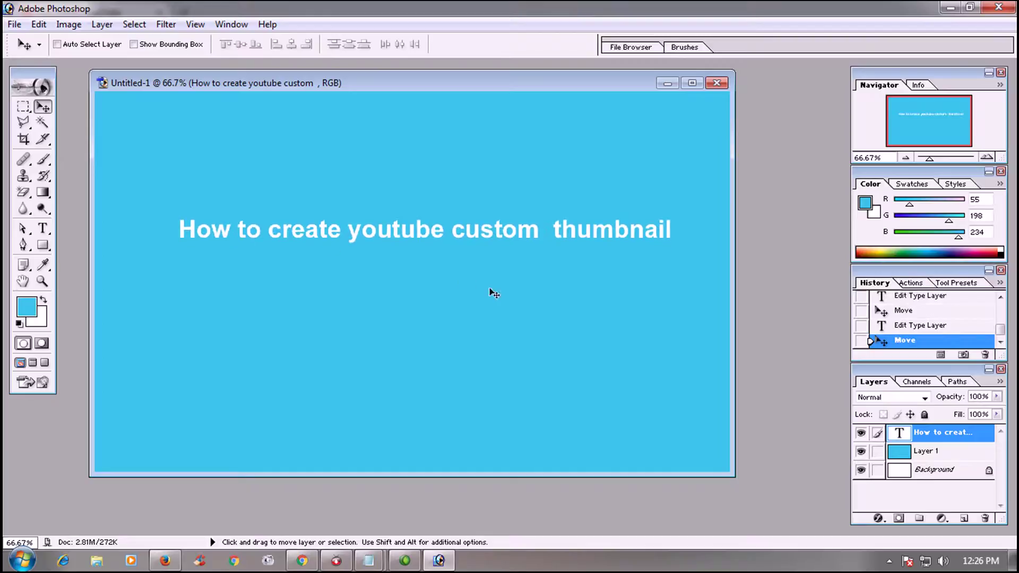
- Change the font of the whole title to Colonna MT
key(t)
drag(672, 235, 163, 238)
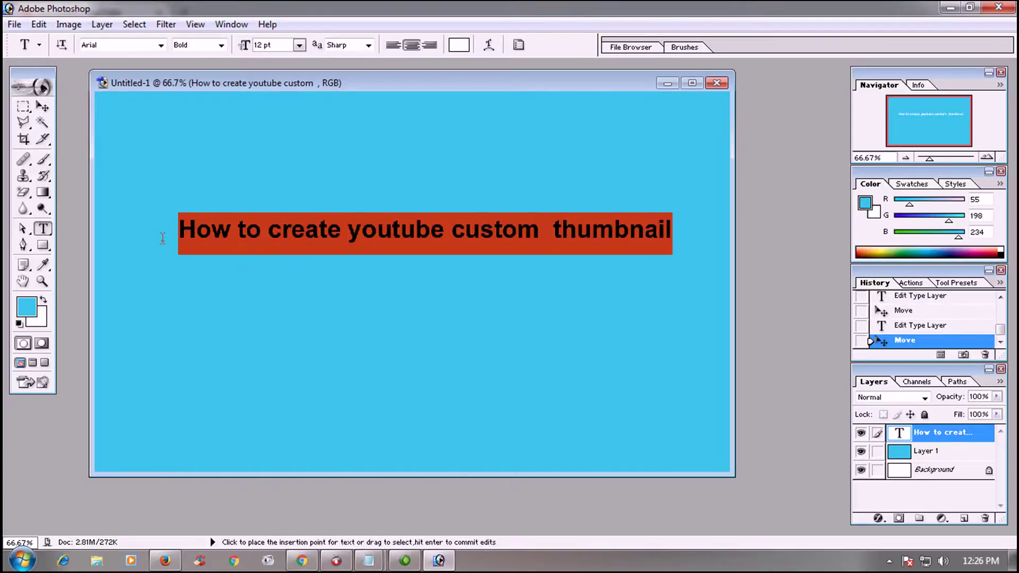
click(146, 47)
click(143, 48)
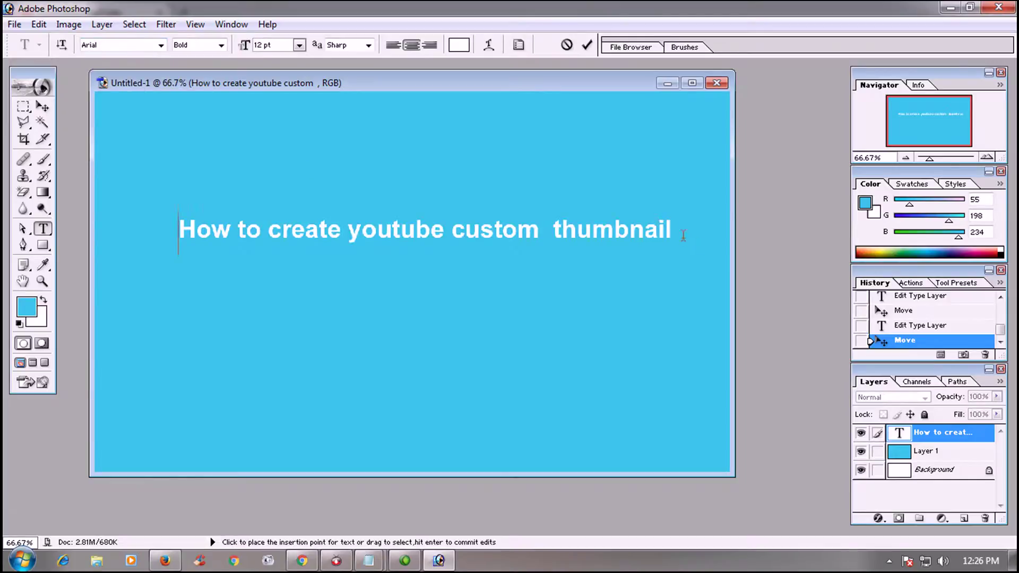
drag(685, 238, 175, 236)
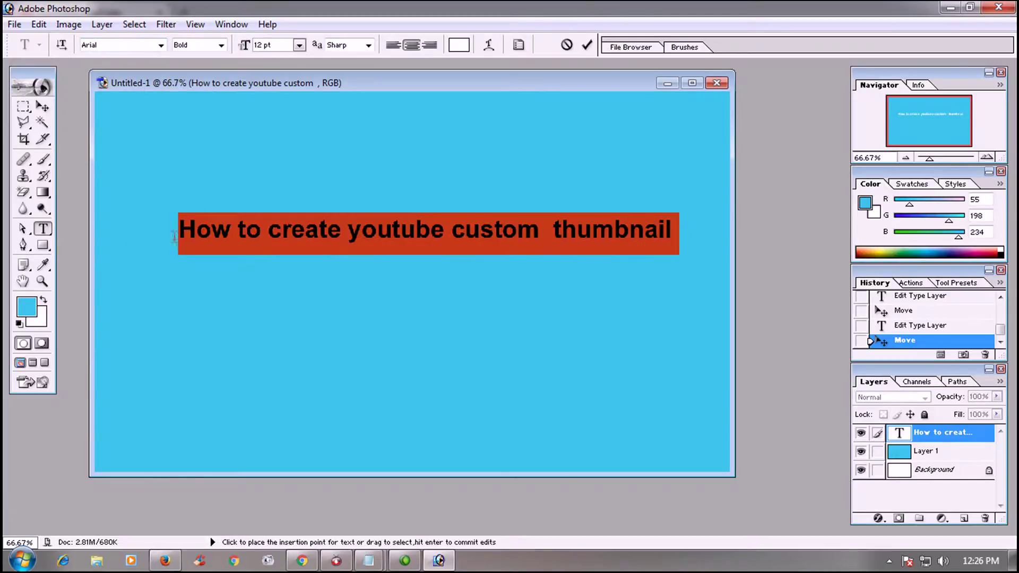
click(159, 47)
scroll(128, 233, down, 1)
scroll(128, 234, down, 2)
click(126, 236)
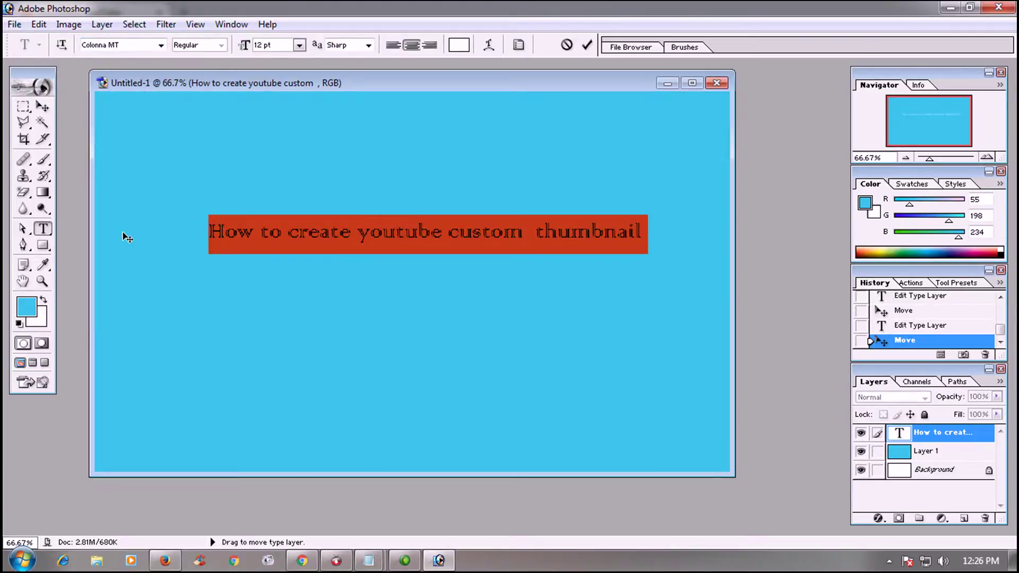
- Change the title's font to Felix Titling and move the title slightly up the canvas
click(160, 45)
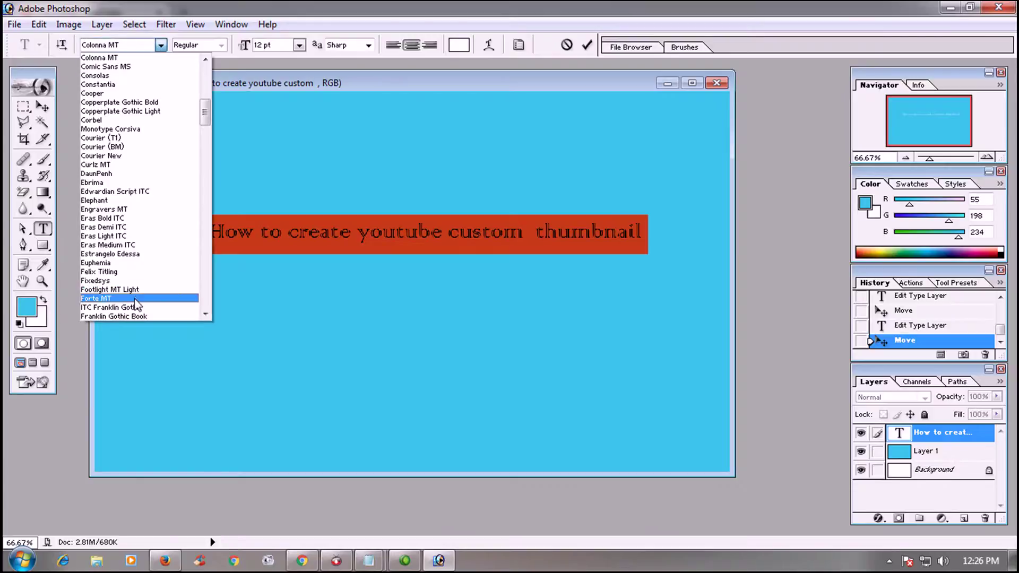
click(116, 272)
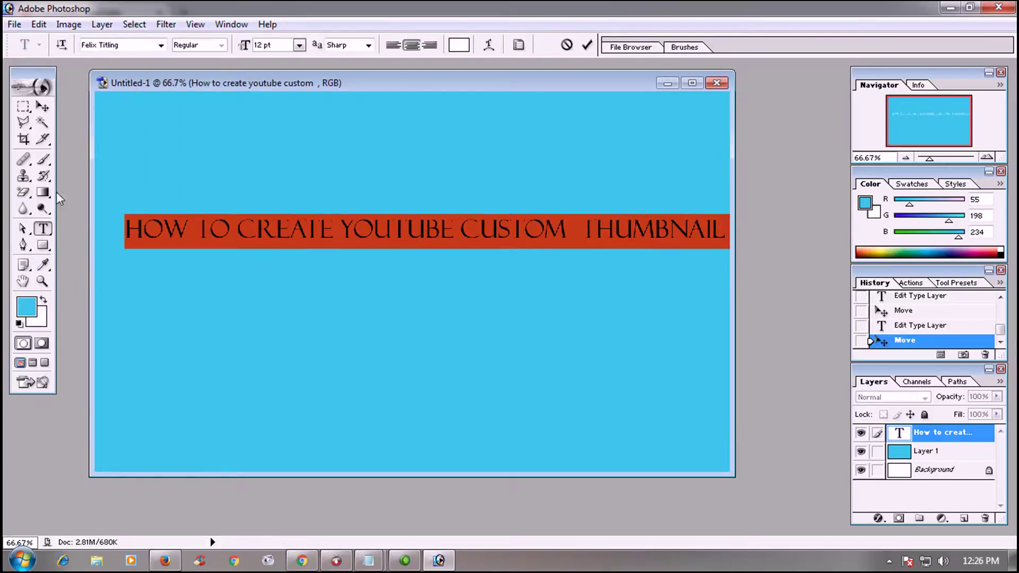
click(42, 106)
drag(305, 229, 299, 200)
- Select the whole title and change its font to Goudy Old Style
key(t)
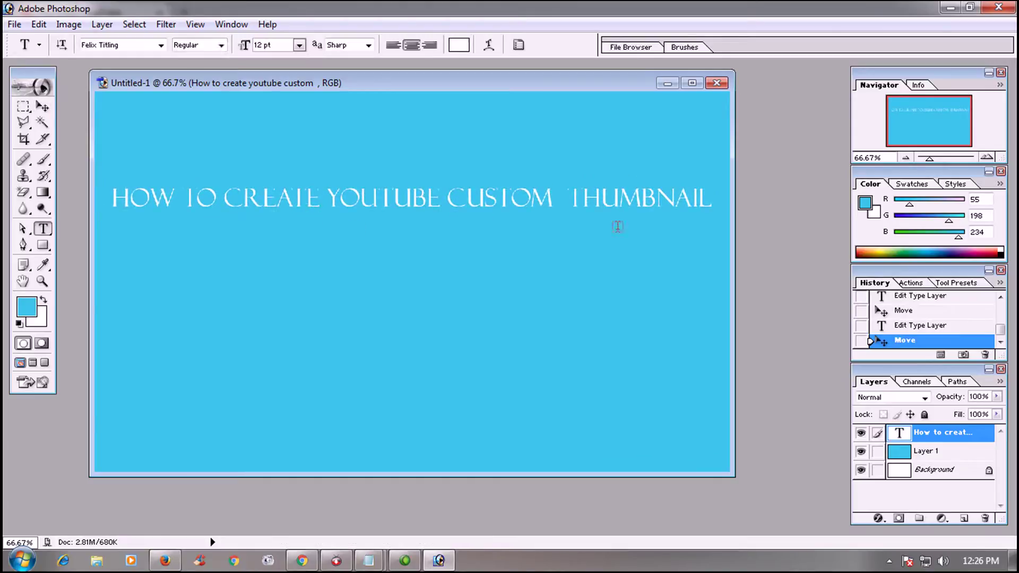
drag(700, 201, 132, 199)
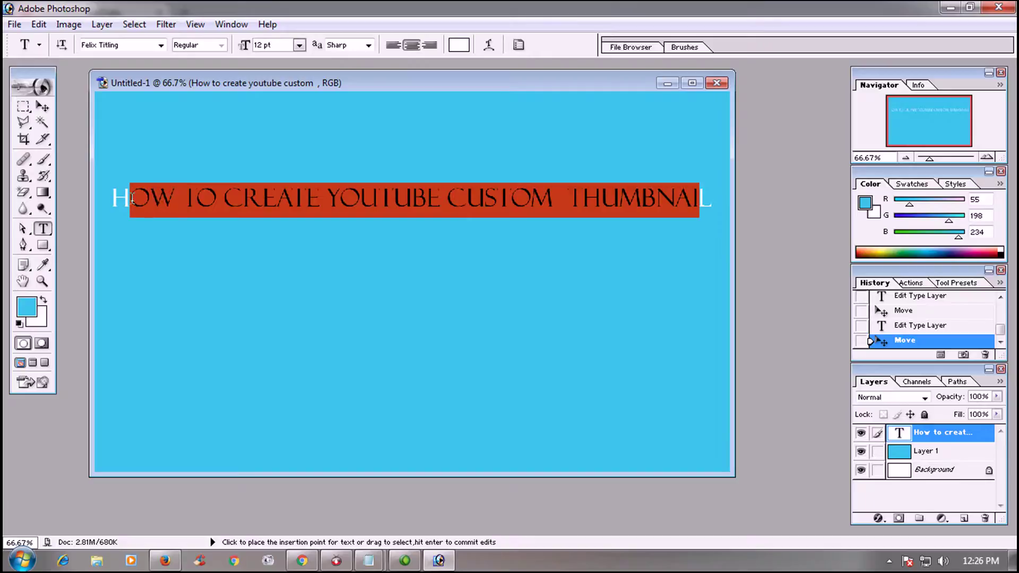
click(702, 197)
drag(710, 199, 51, 196)
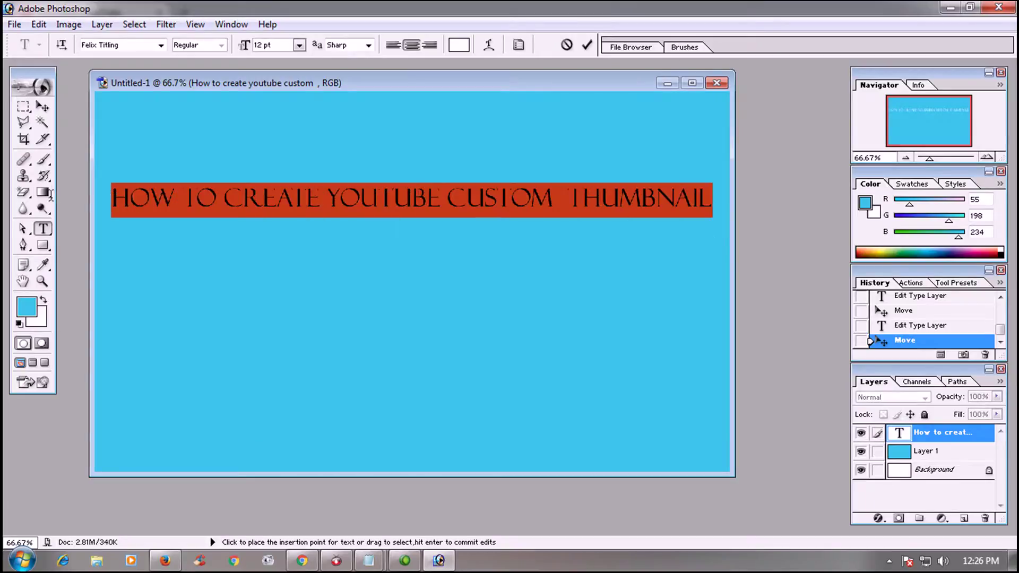
click(161, 47)
click(124, 281)
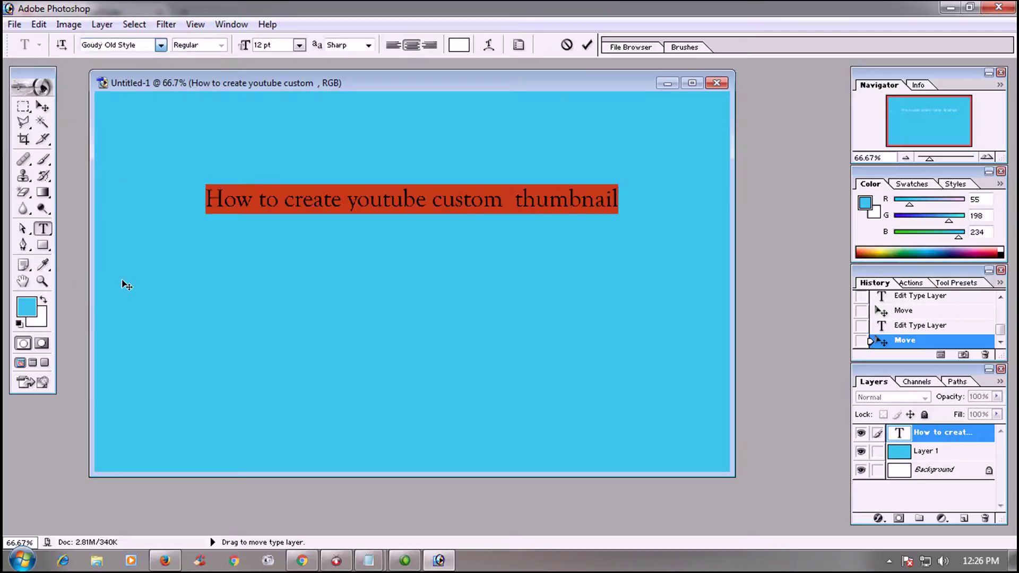
- Set the title's text size to 18 pt and move the title slightly higher on the canvas
click(300, 46)
click(295, 215)
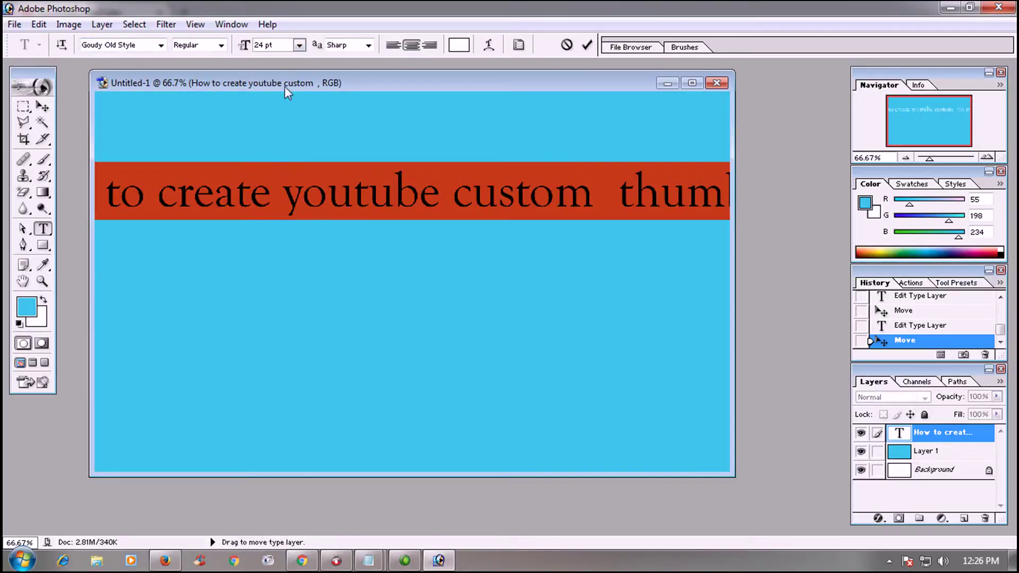
click(300, 47)
click(298, 197)
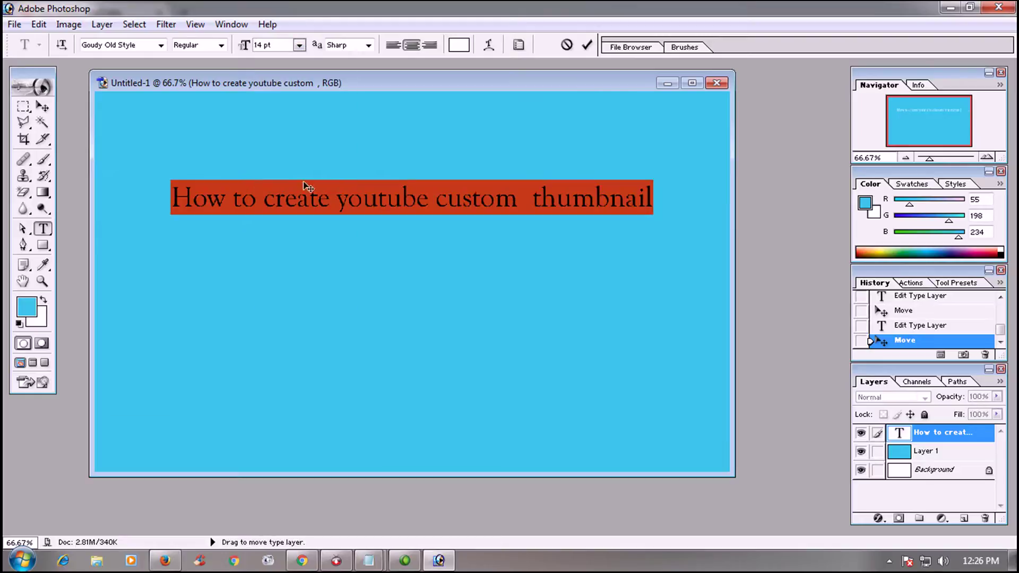
click(300, 46)
click(297, 198)
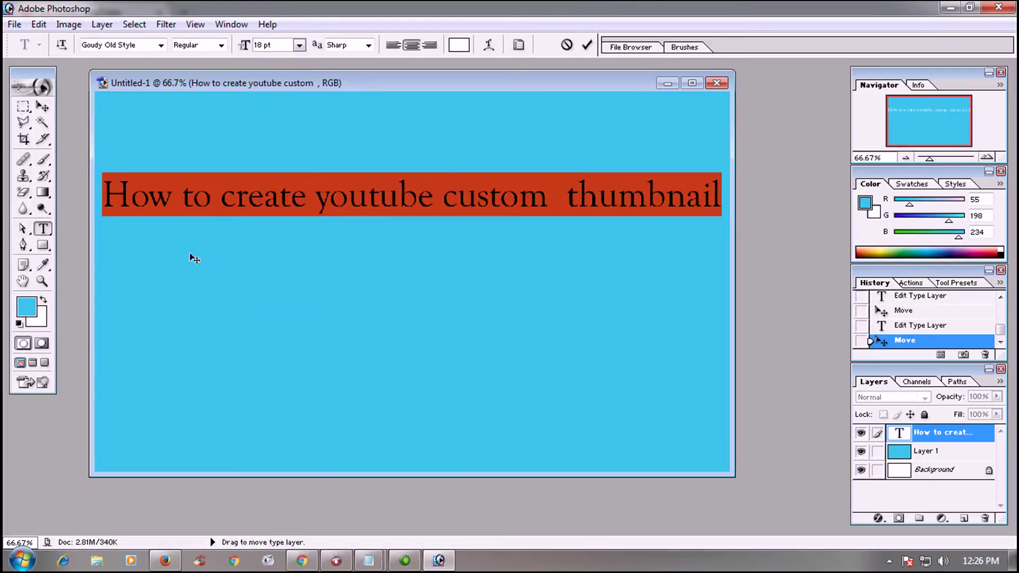
click(43, 106)
drag(353, 210, 348, 178)
- Open the YouTube logo image Screenshot_73 from the Desktop
key(ctrl+o)
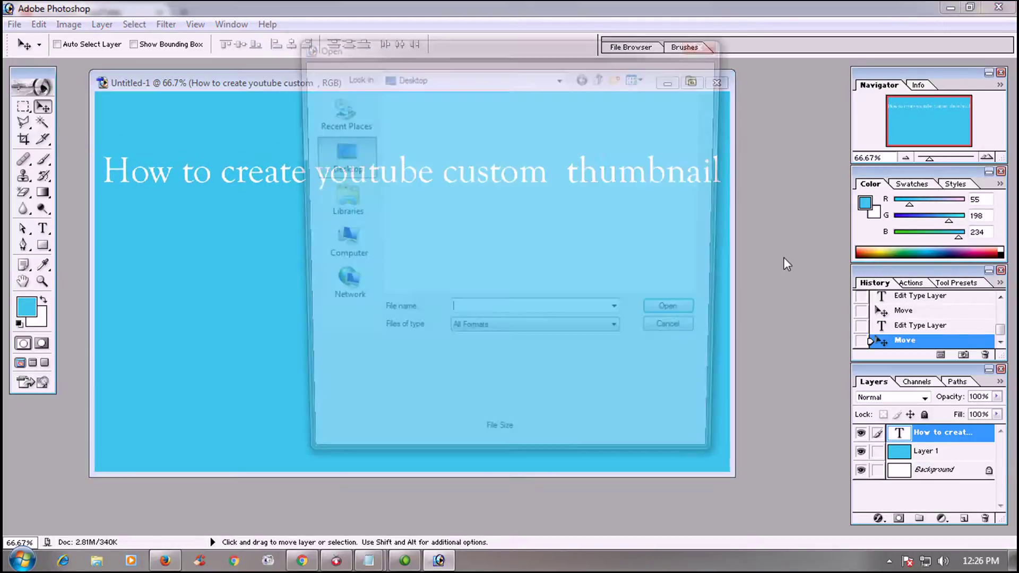
click(708, 43)
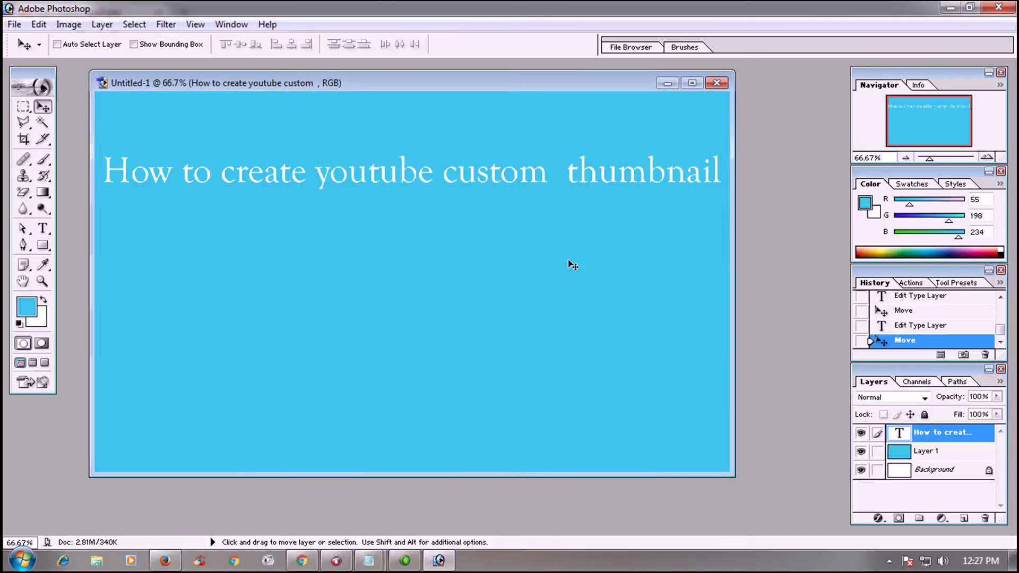
click(14, 24)
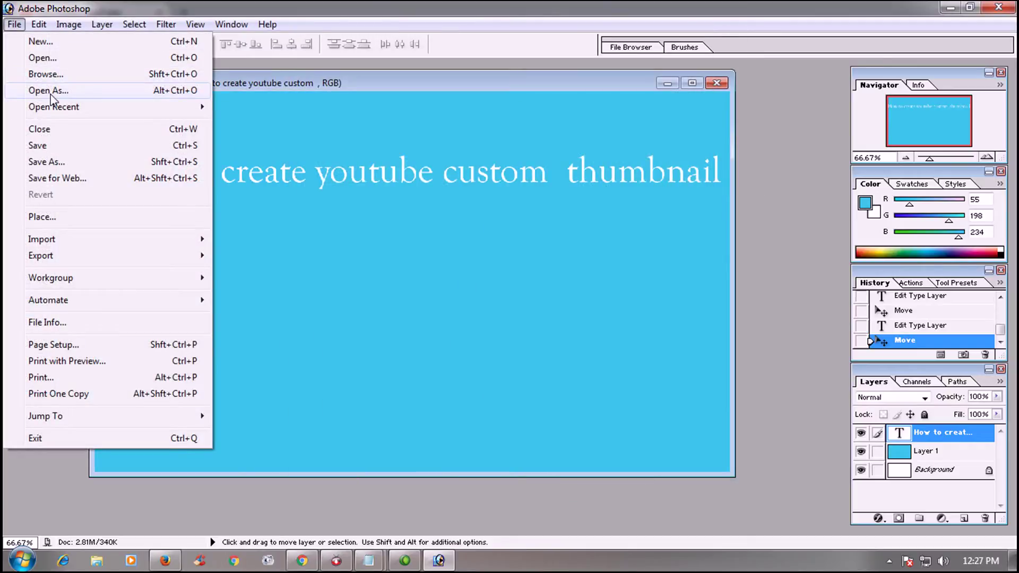
click(41, 58)
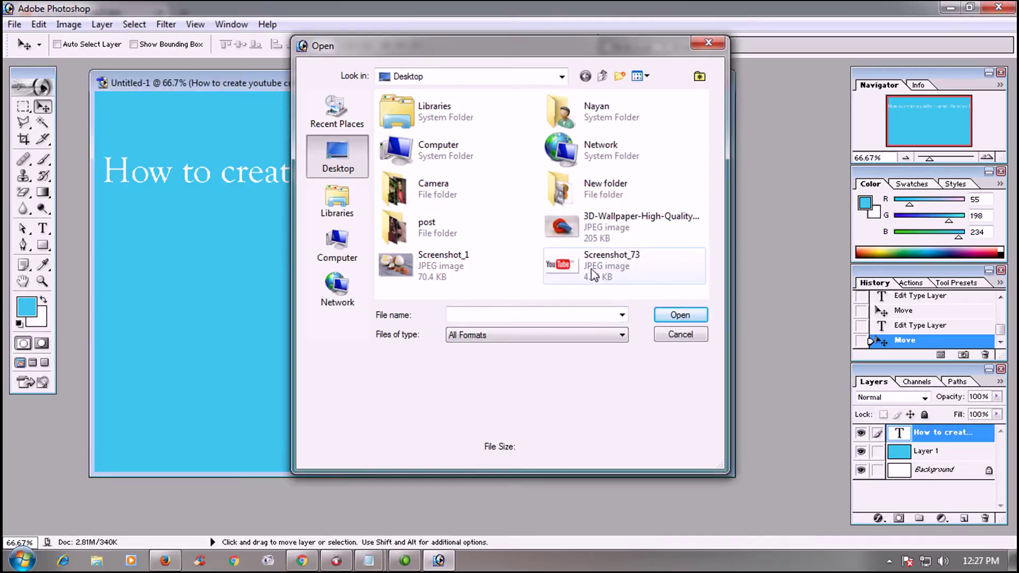
click(593, 270)
click(680, 315)
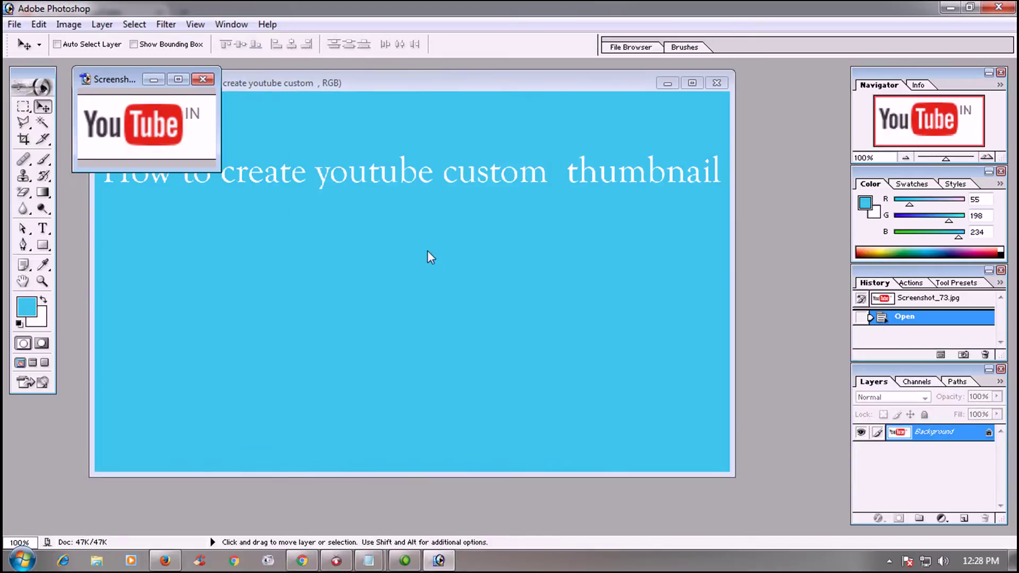
- Copy the YouTube logo into the thumbnail as a new layer, scale it proportionally to about 285%, and centre it below the title
drag(133, 127, 430, 298)
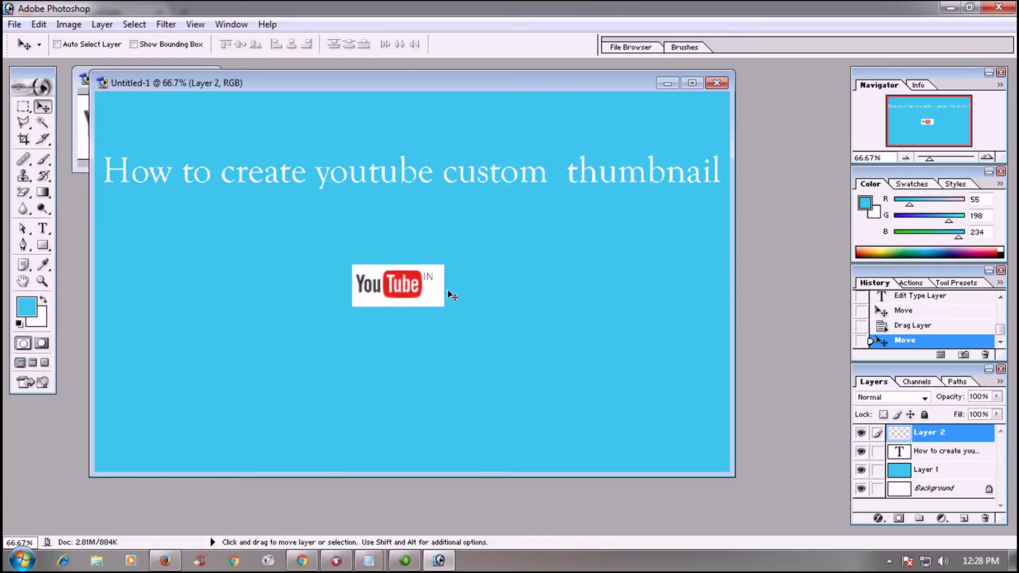
key(ctrl+t)
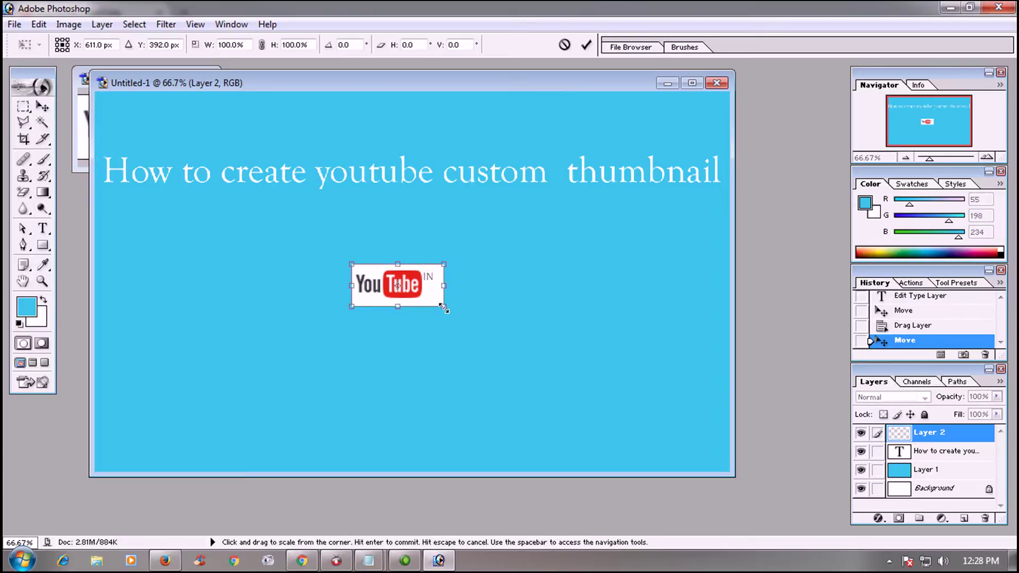
drag(444, 308, 604, 389)
drag(541, 352, 466, 337)
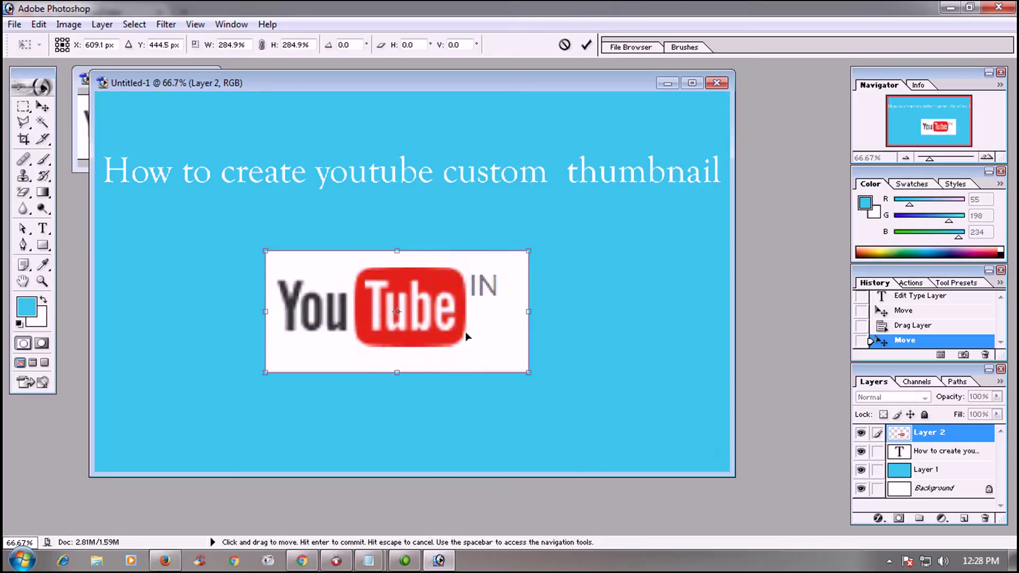
key(Return)
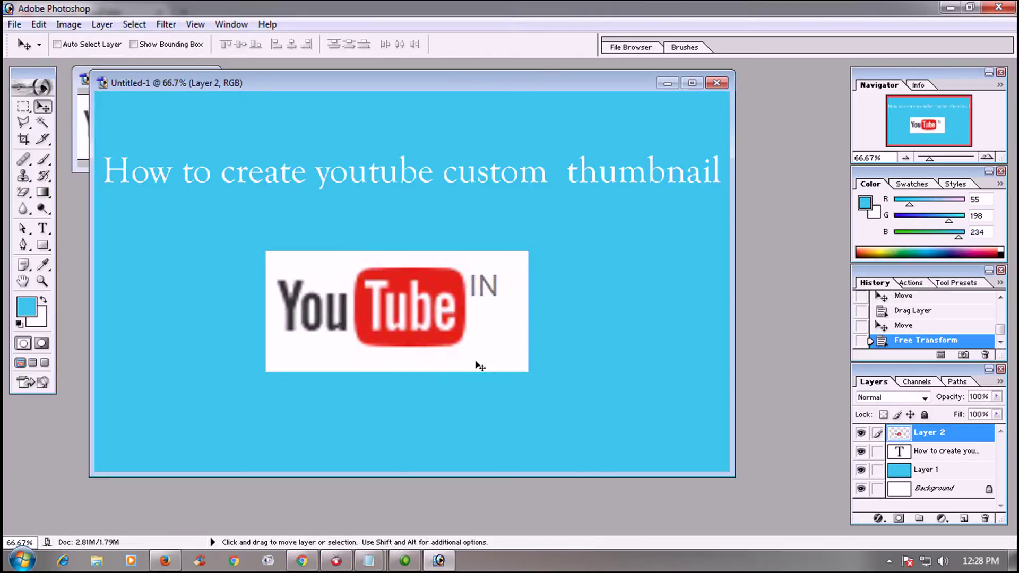
- Remove the white background around the YouTube logo and inside its dark lettering with the Magic Eraser at tolerance 32
click(23, 193)
click(328, 268)
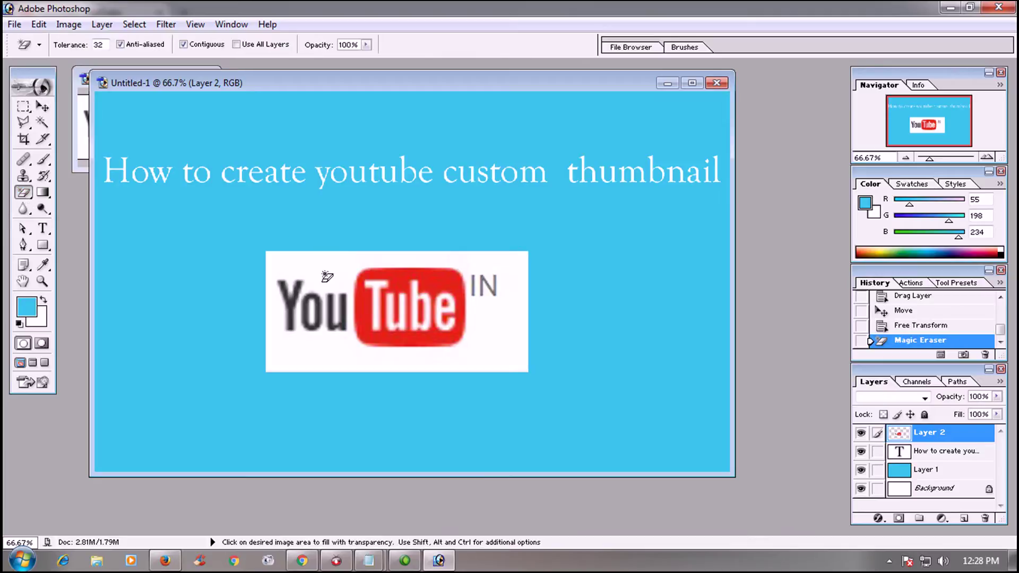
click(315, 317)
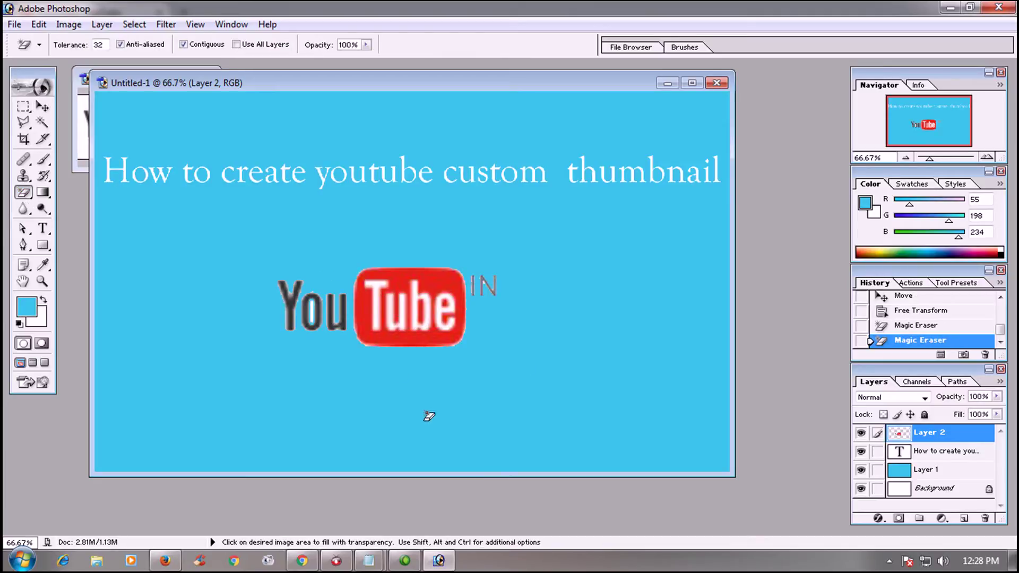
click(313, 316)
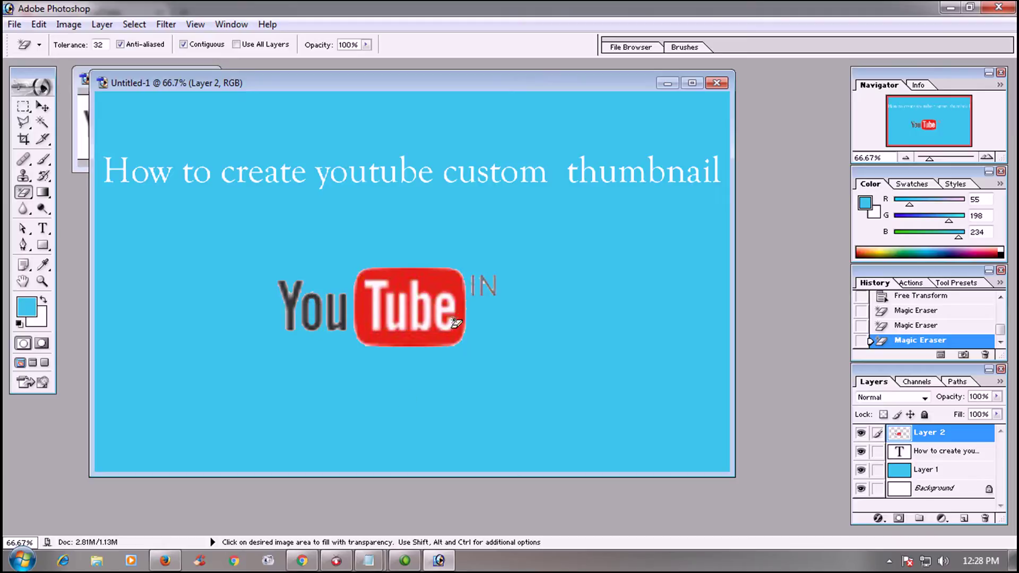
- Erase the white fill of the logo's "Tube" lettering with the Magic Eraser and move the logo slightly up and to the right
click(428, 311)
click(451, 317)
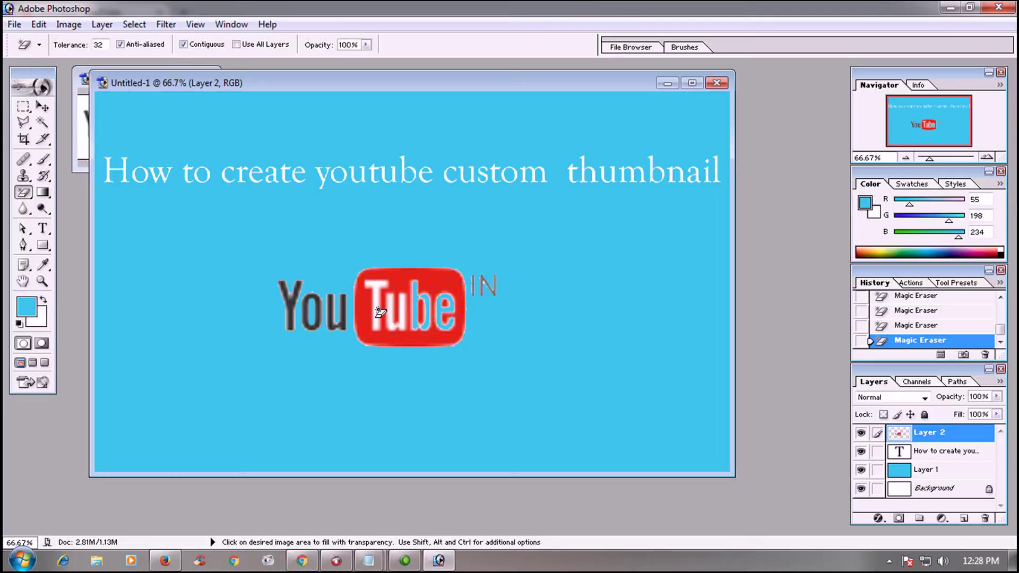
click(379, 317)
click(400, 329)
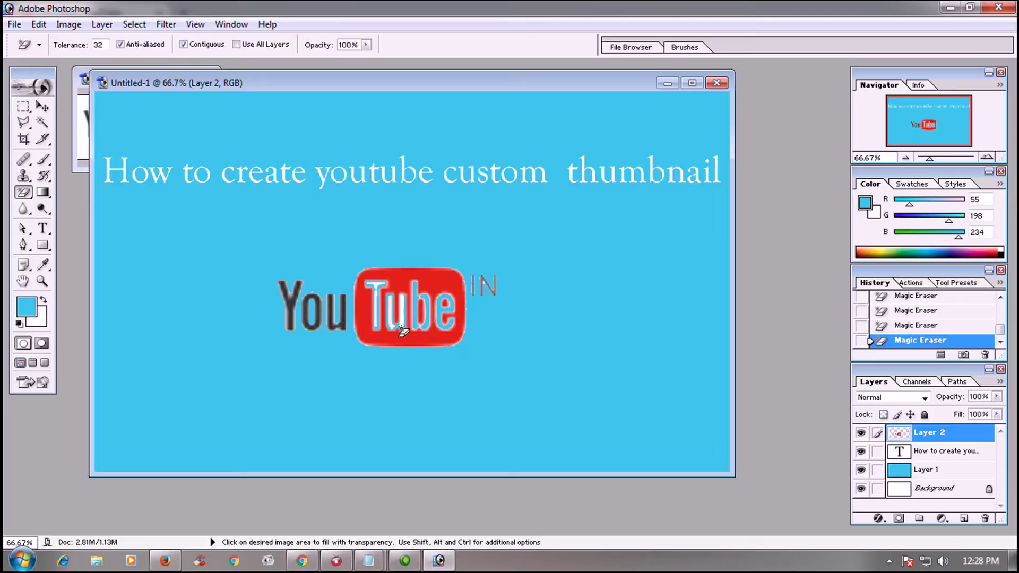
click(405, 325)
click(394, 329)
click(378, 319)
click(43, 108)
drag(437, 328, 470, 313)
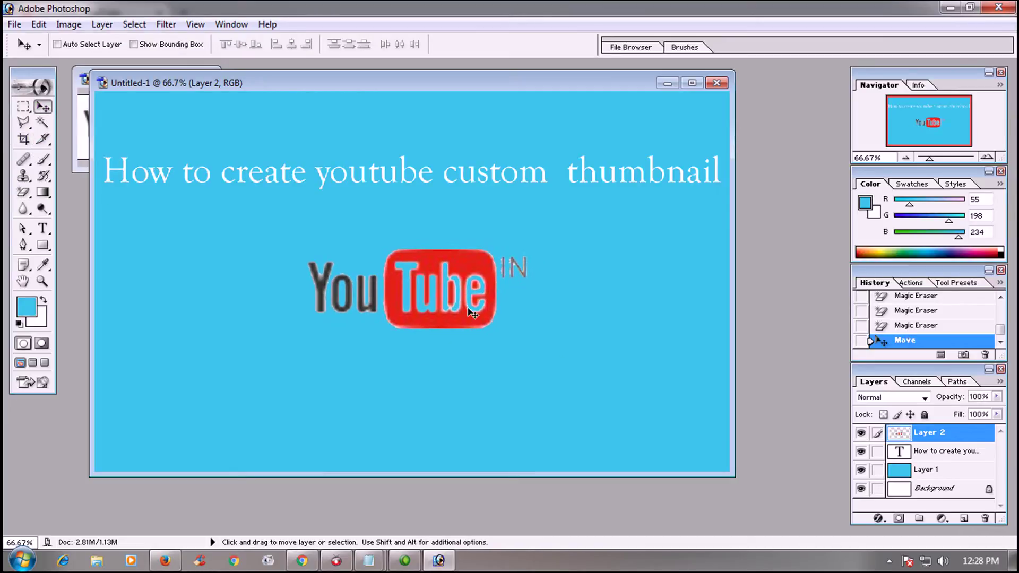
- Save a copy of the thumbnail to the Desktop in JPEG format with the file name coustom th
click(14, 24)
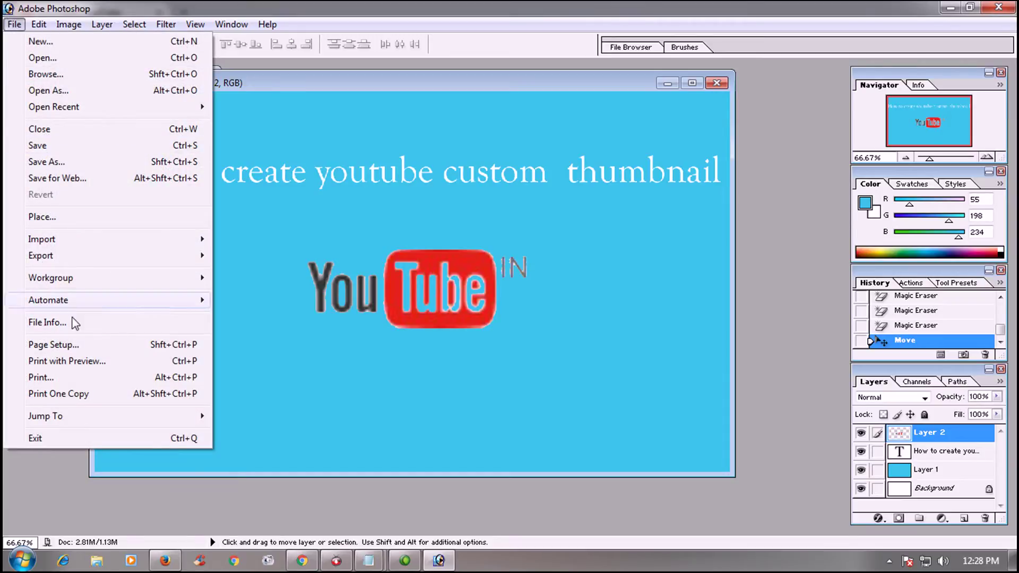
click(48, 162)
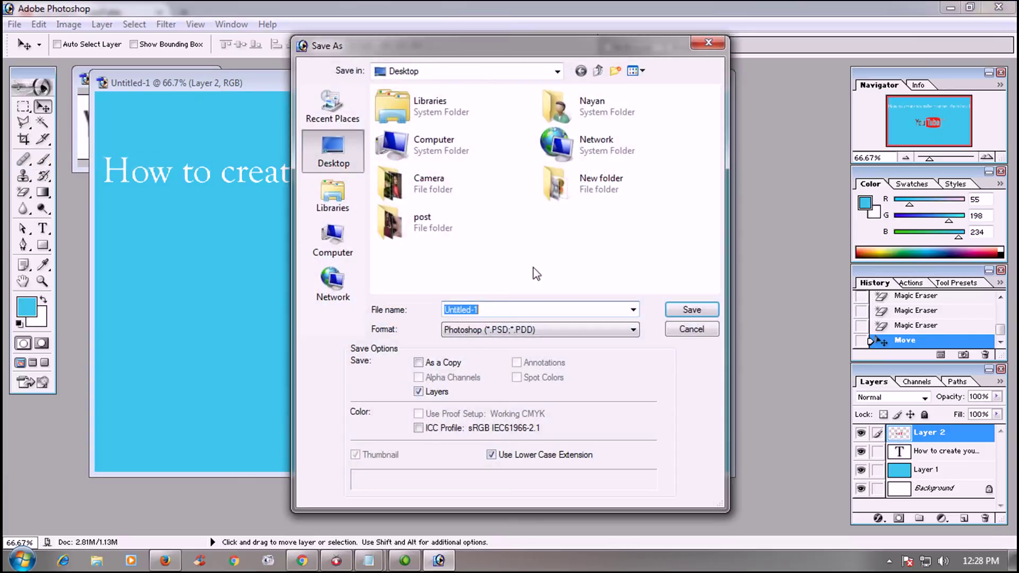
click(489, 333)
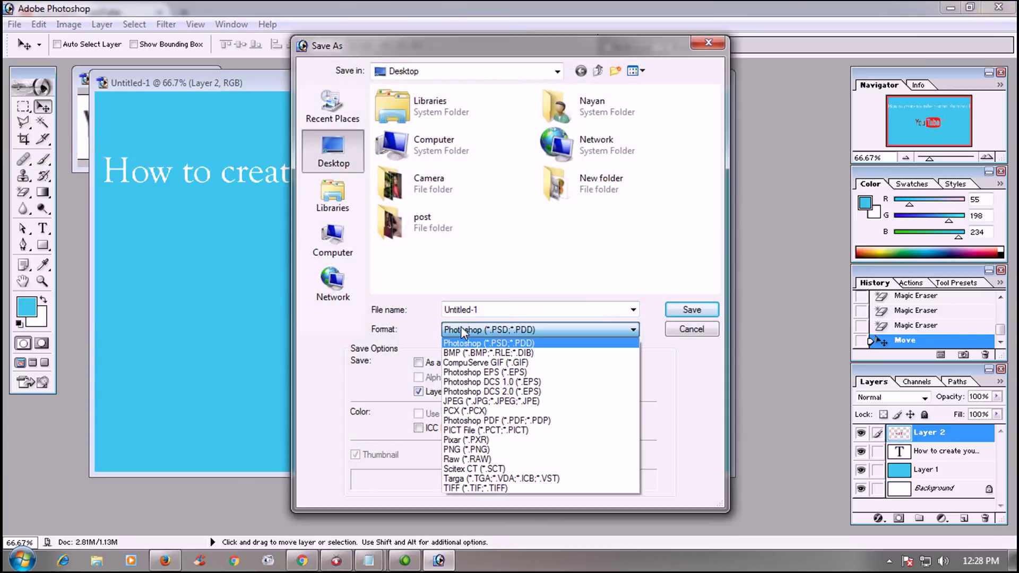
click(522, 401)
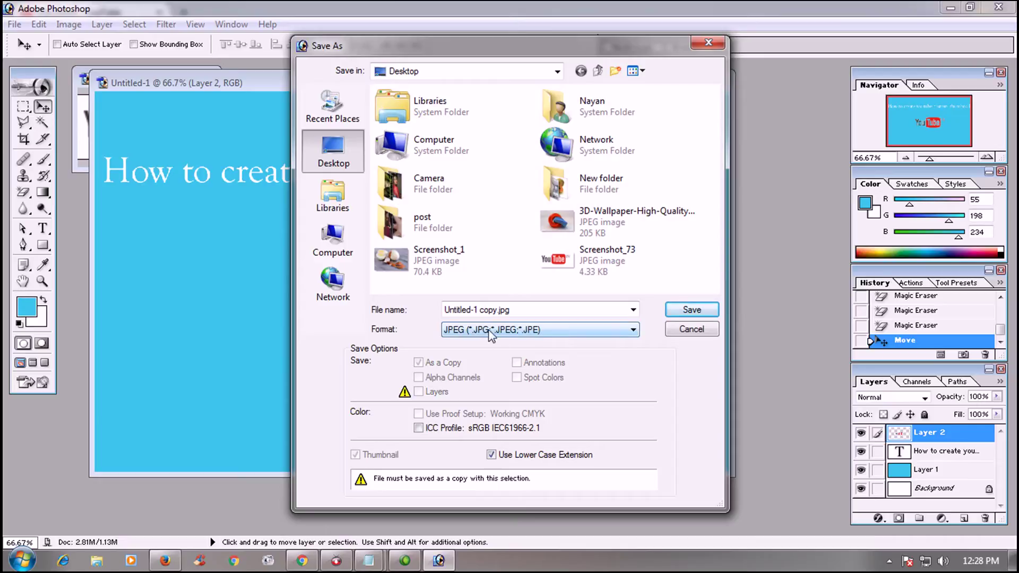
click(513, 312)
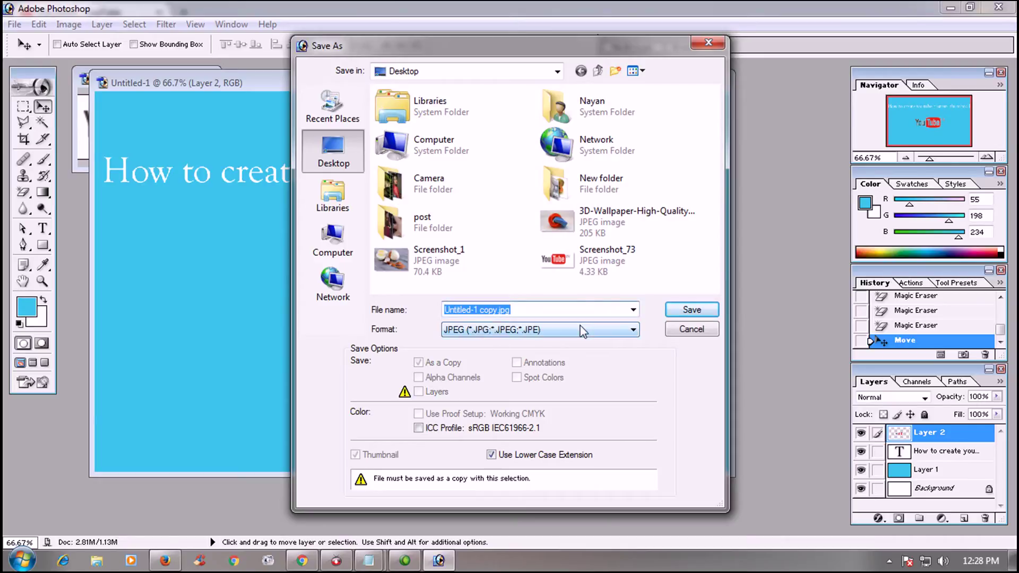
text(sgf)
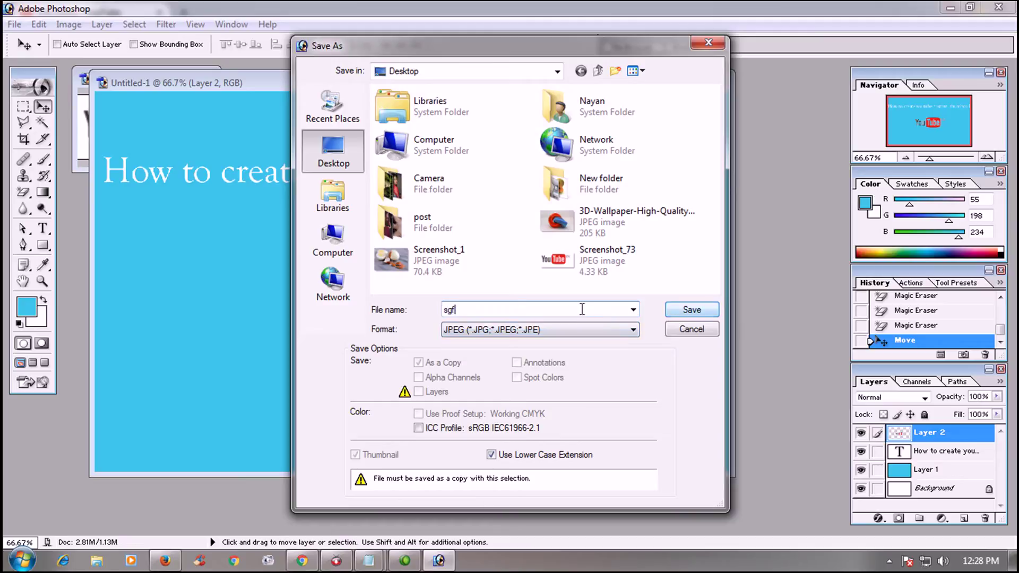
key(BackSpace)
key(BackSpace)
key(BackSpace)
text(coustom )
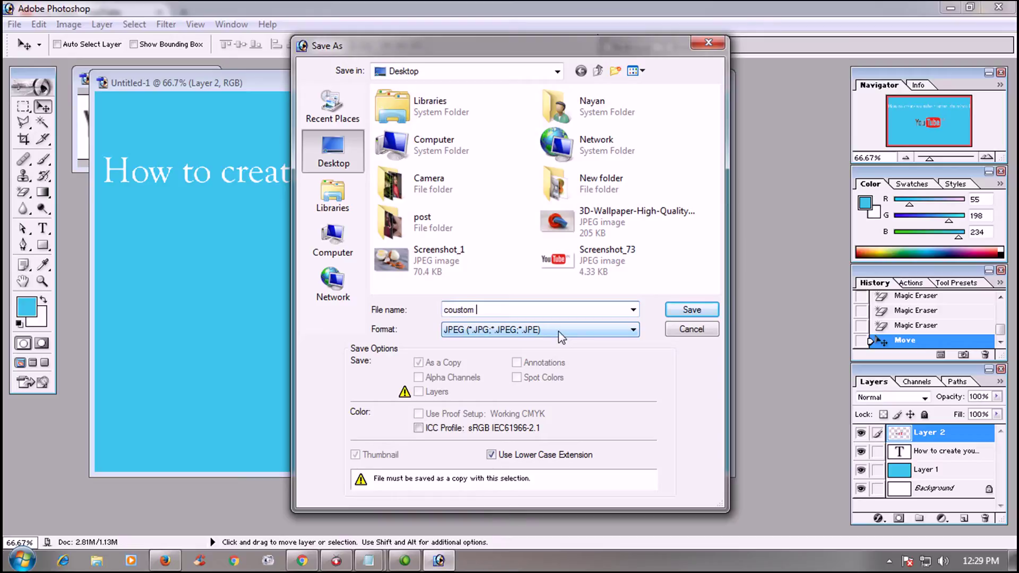
text(th)
click(690, 310)
click(610, 179)
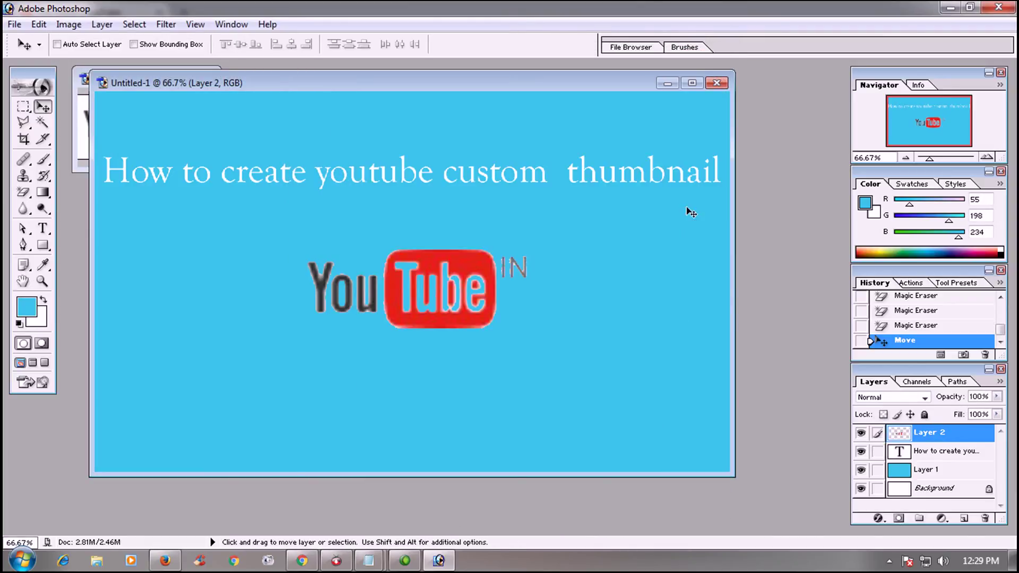
- Minimize the open windows, view the saved coustom th image from the Desktop, and close the viewer
click(950, 8)
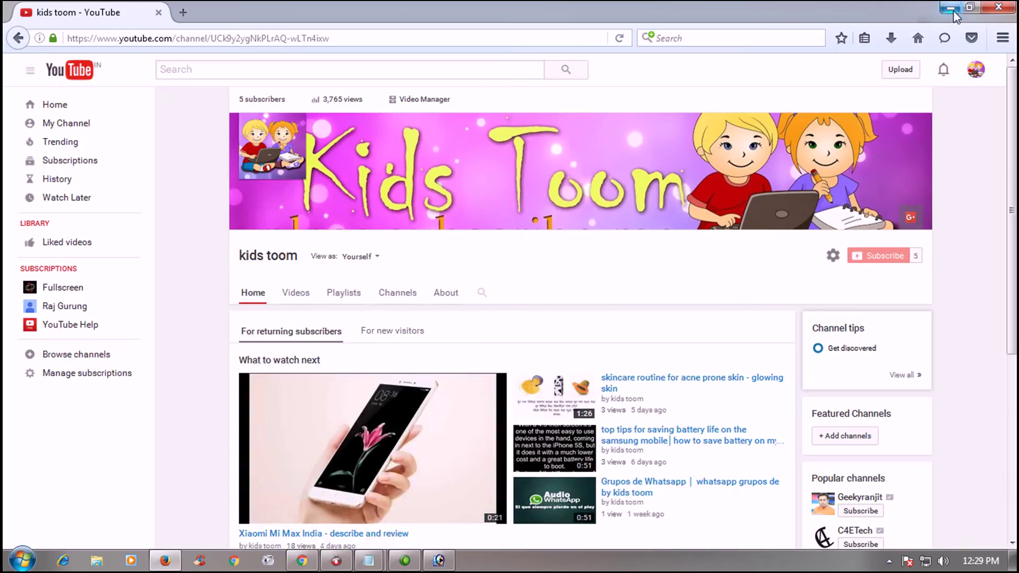
click(949, 7)
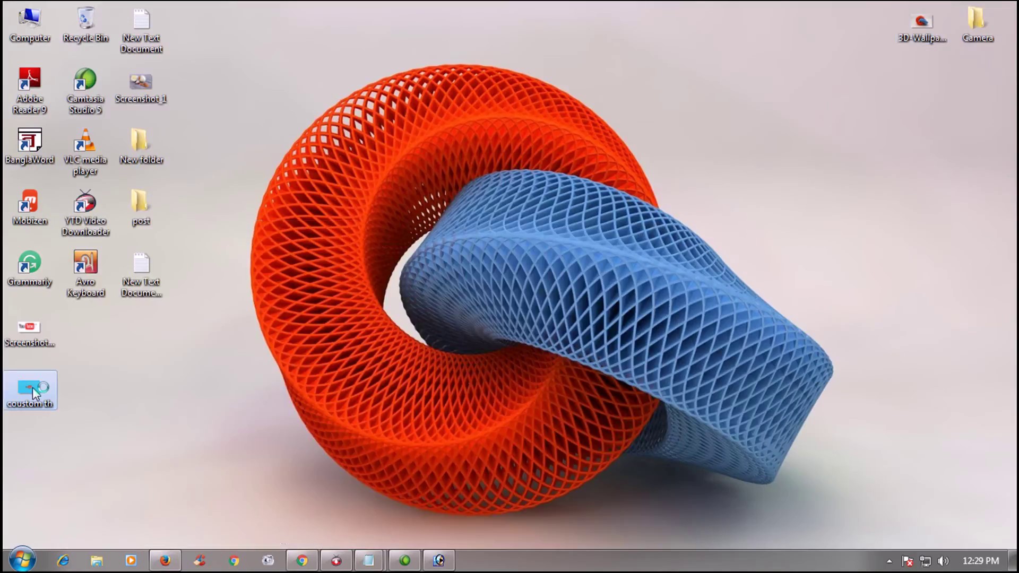
double_click(34, 392)
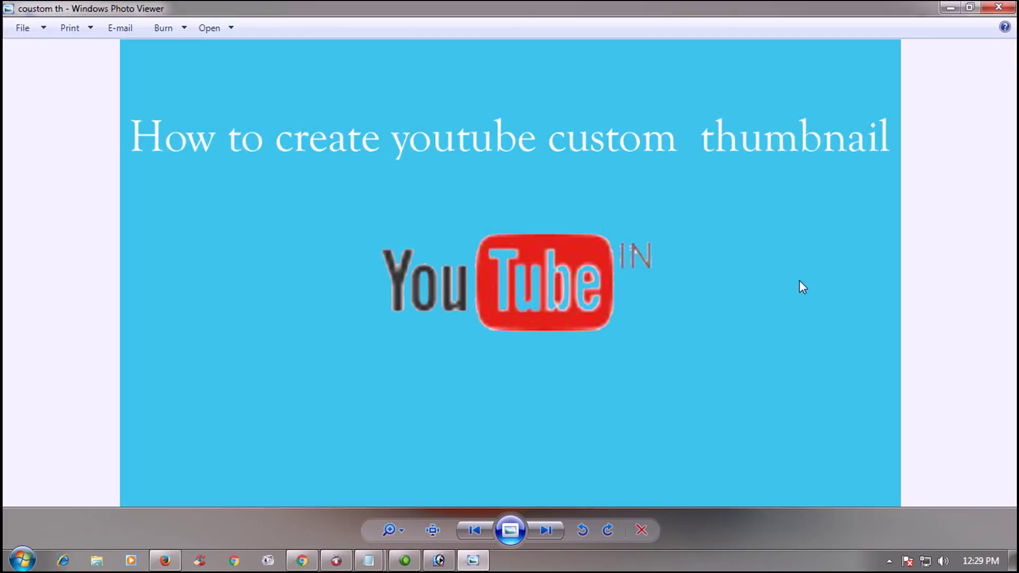
click(999, 6)
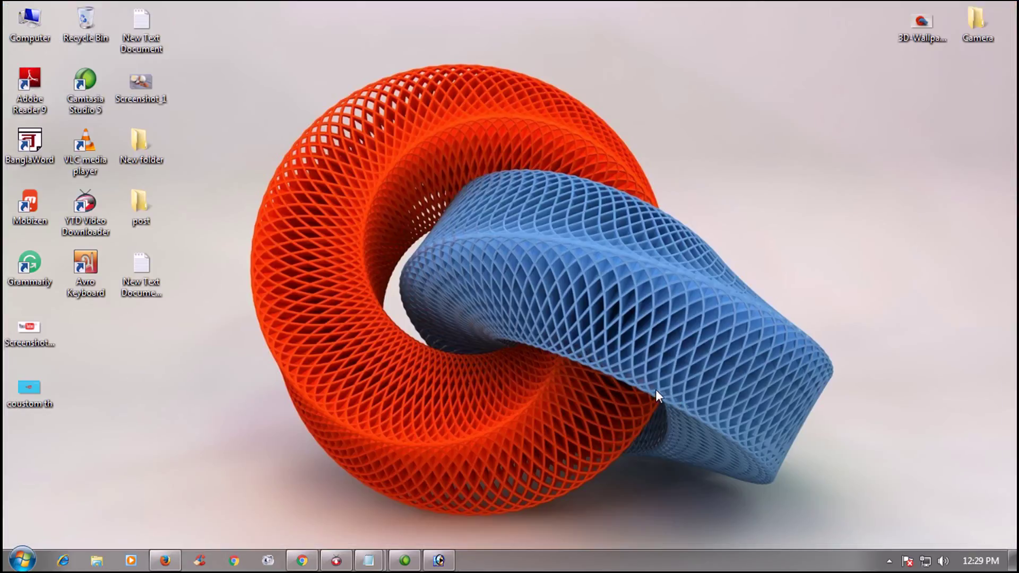
- Switch to Firefox with the kids toom YouTube channel page
click(165, 561)
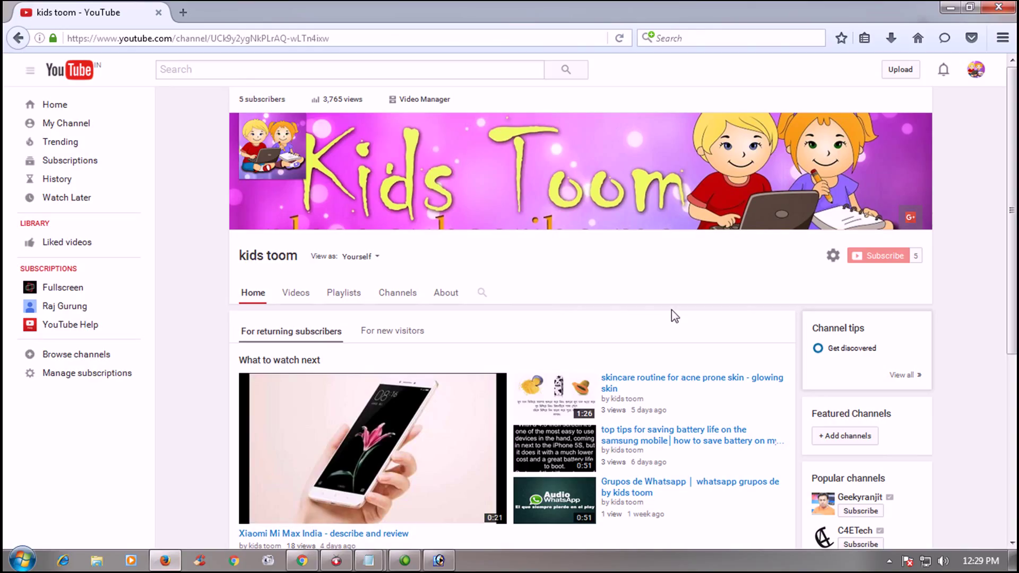